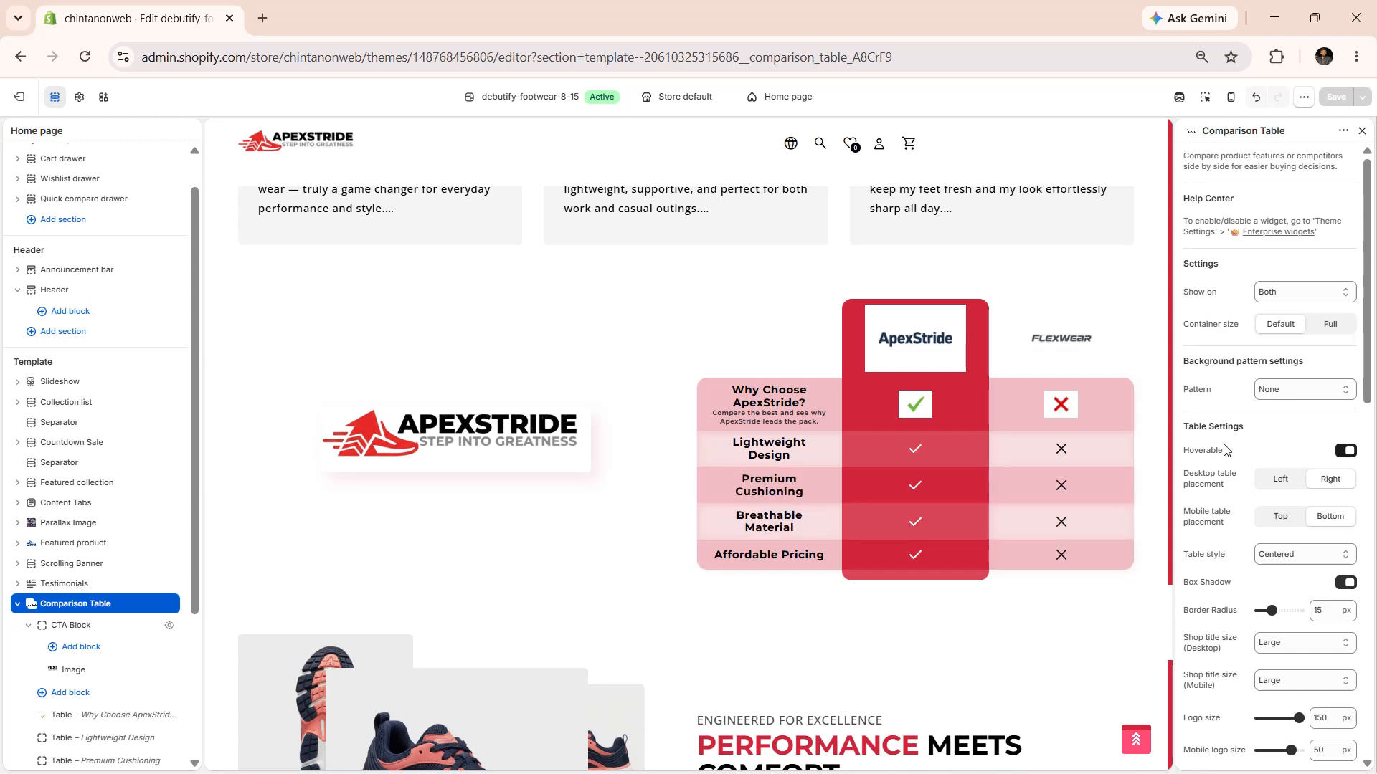
Review the Comparison Table section's settings and open its "Why Choose ApexStride?" table block
scroll(1253, 449, up, 5)
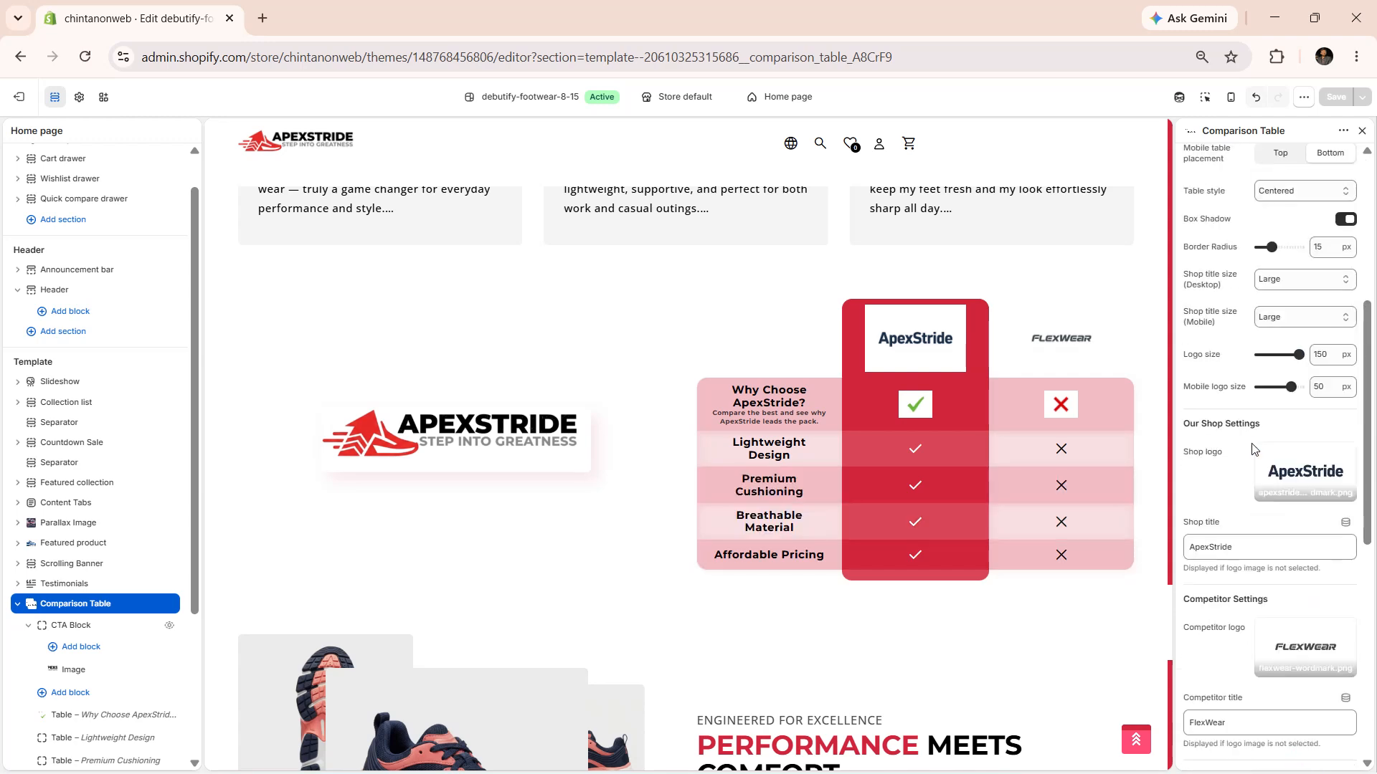
scroll(1254, 450, up, 5)
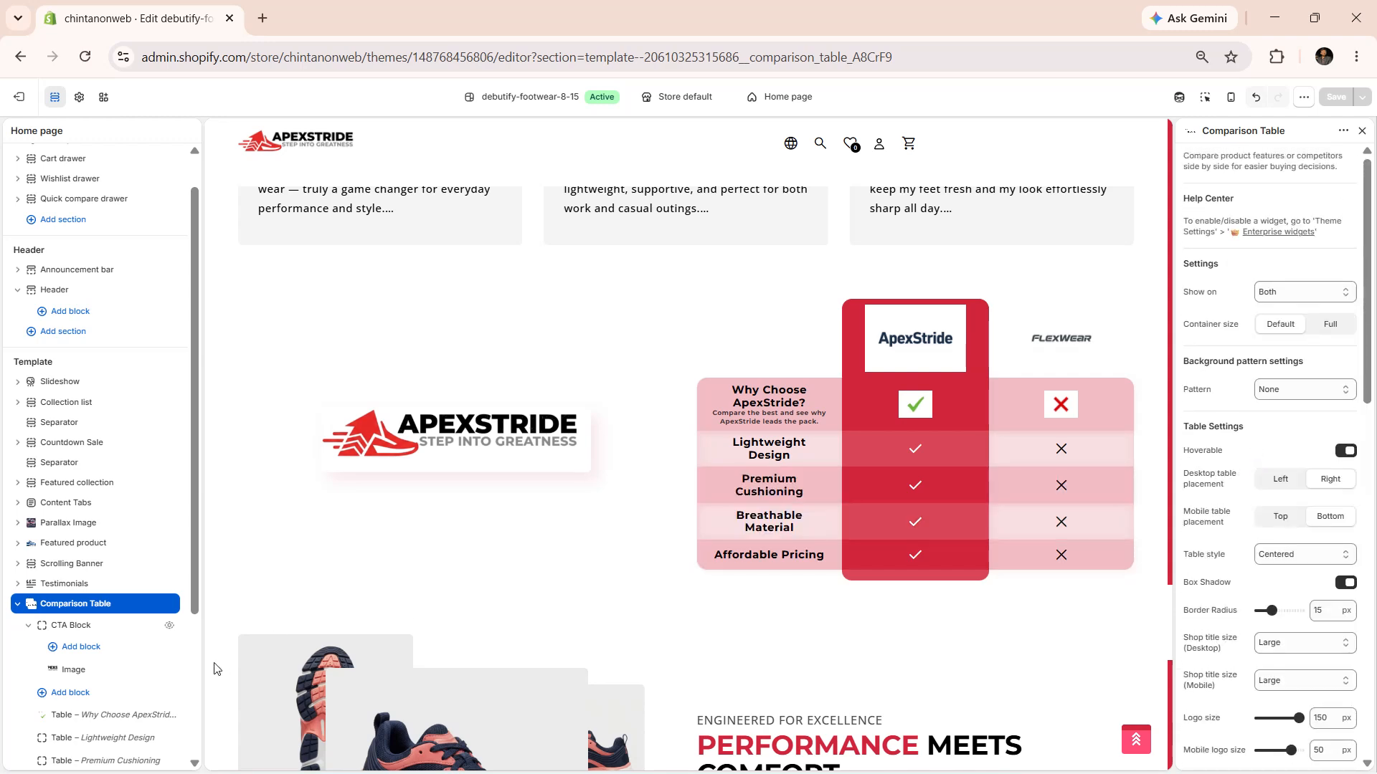
scroll(70, 692, down, 2)
click(72, 624)
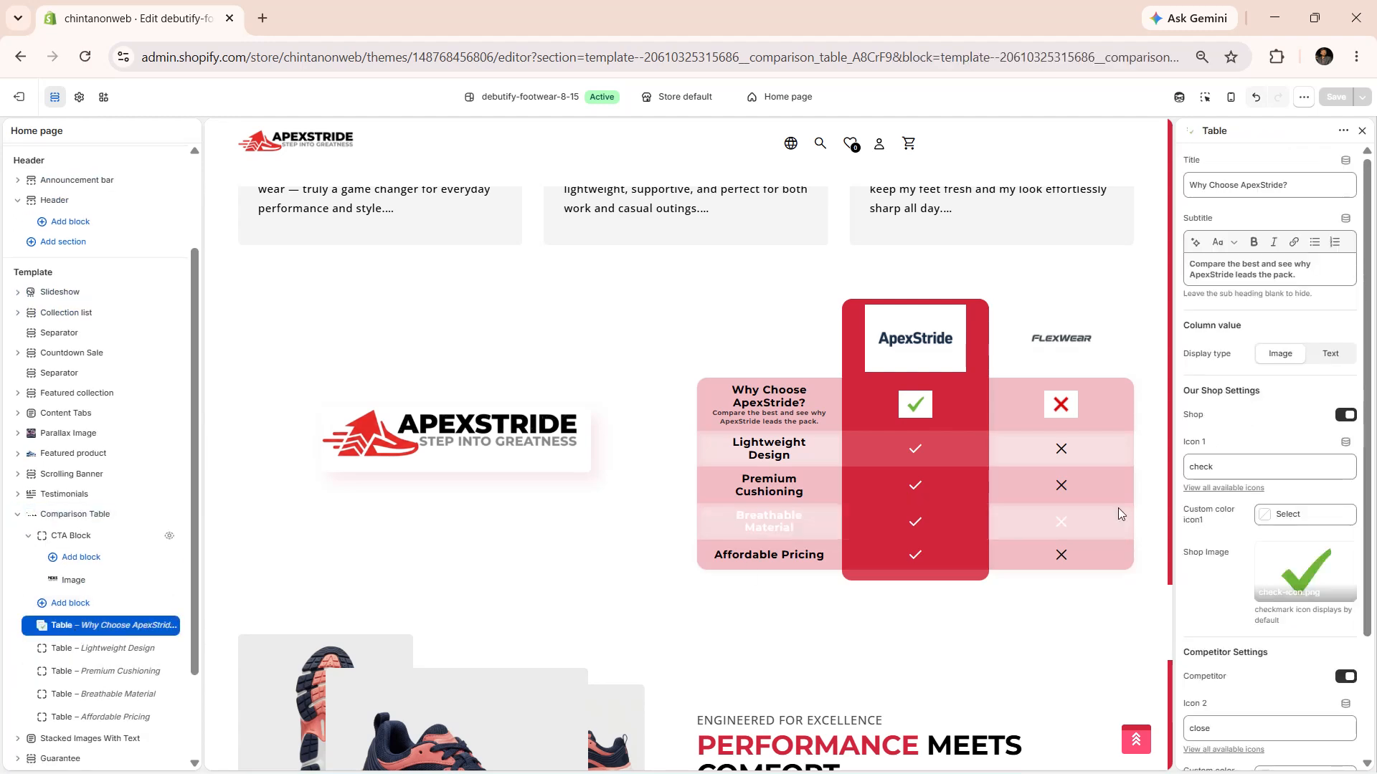
Try the Text display type for the "Why Choose ApexStride?" block's column value and restore Image
scroll(1236, 440, down, 2)
scroll(1237, 438, up, 2)
scroll(1237, 437, down, 2)
click(1326, 201)
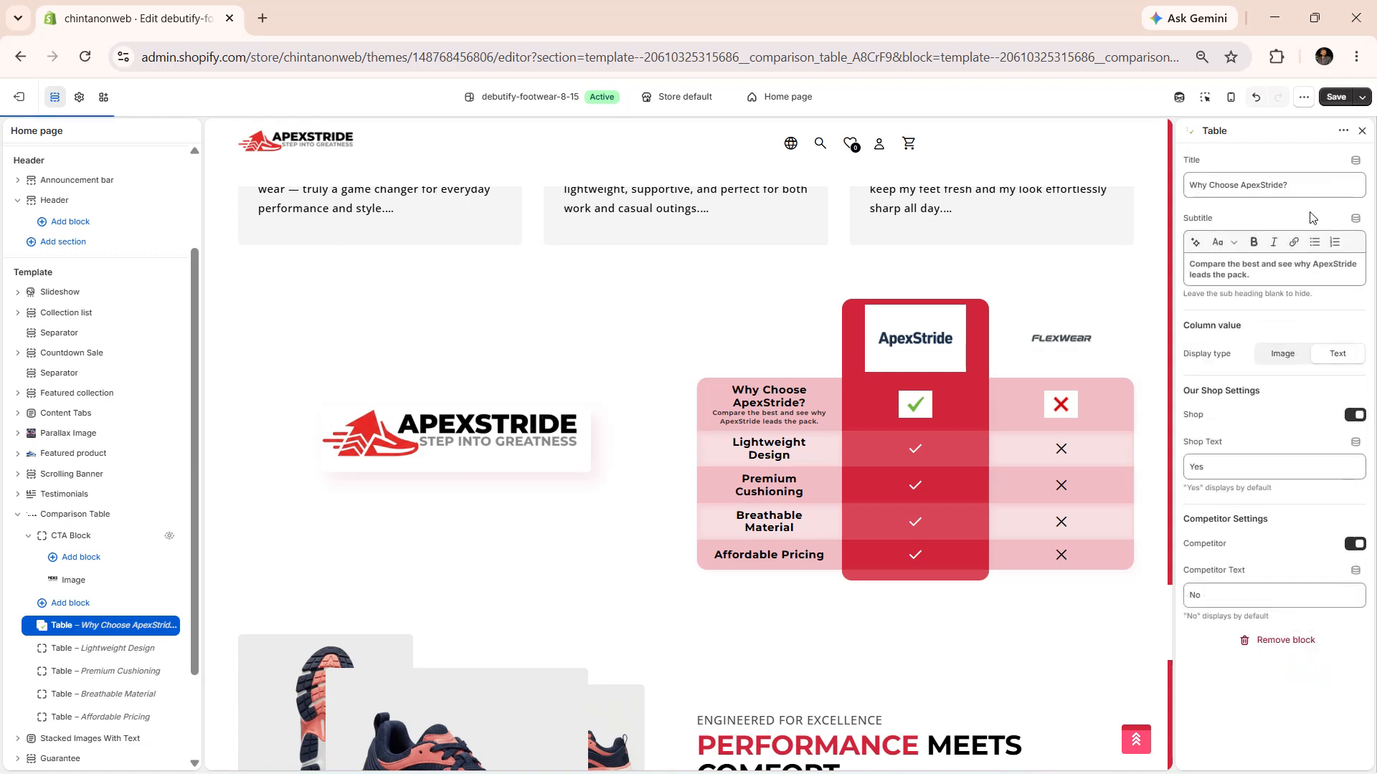
click(1283, 354)
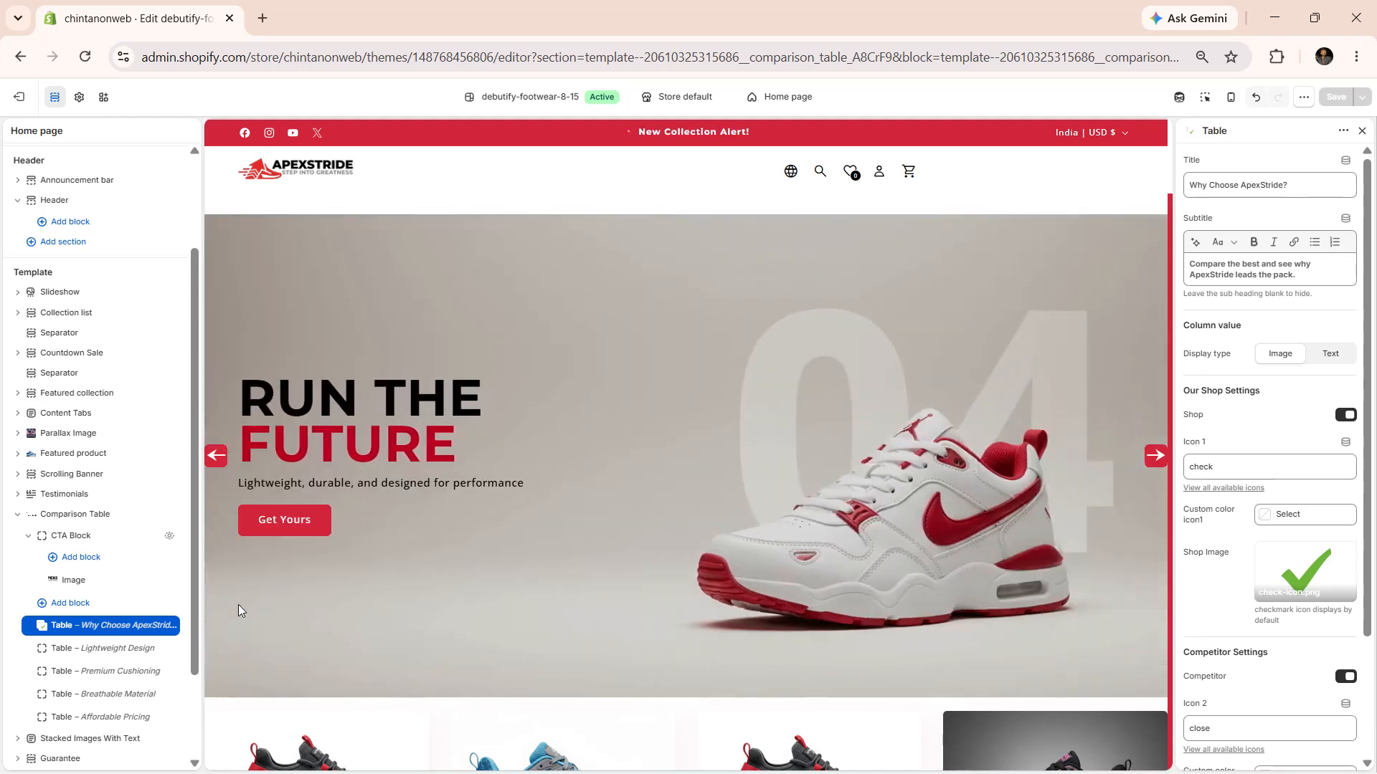
Check the Comparison Table switch among the Enterprise widgets / sections in the theme settings
click(63, 516)
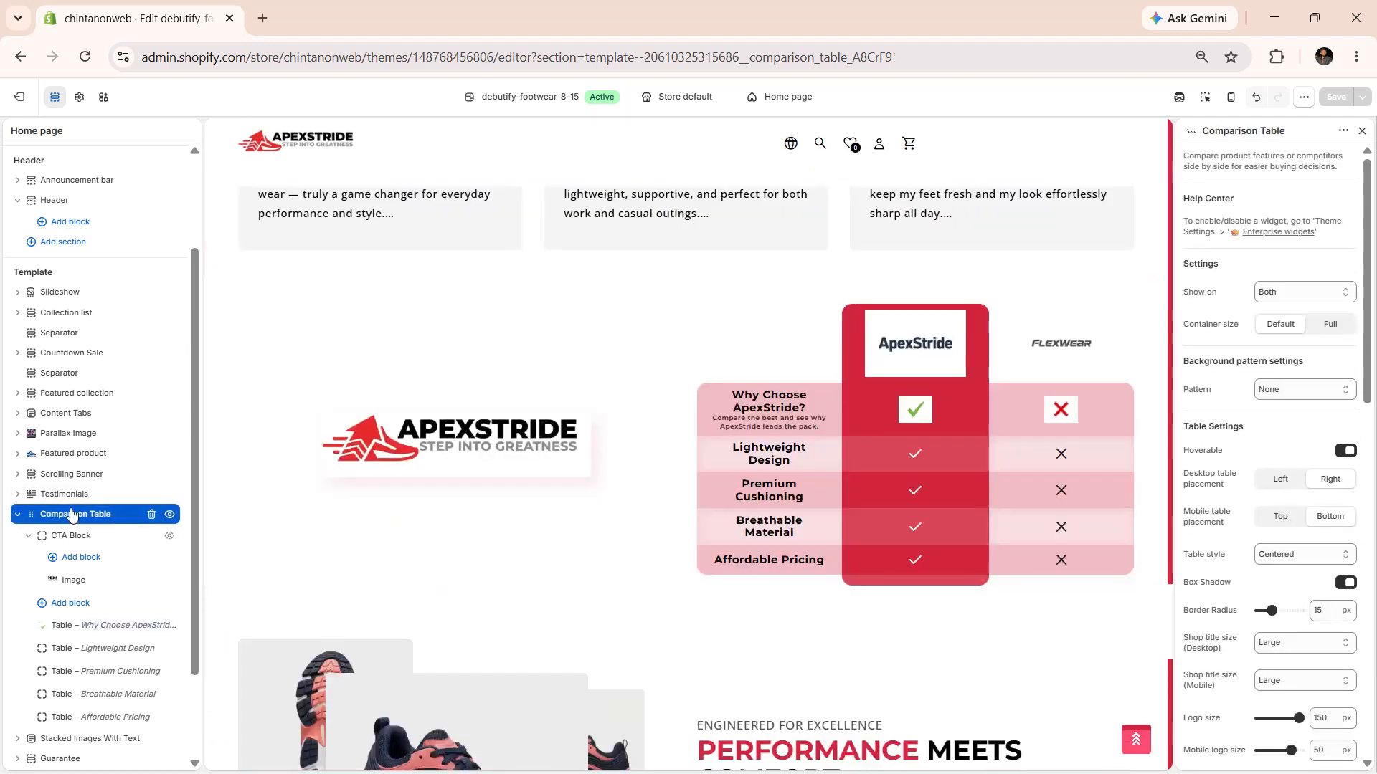
click(80, 99)
click(77, 391)
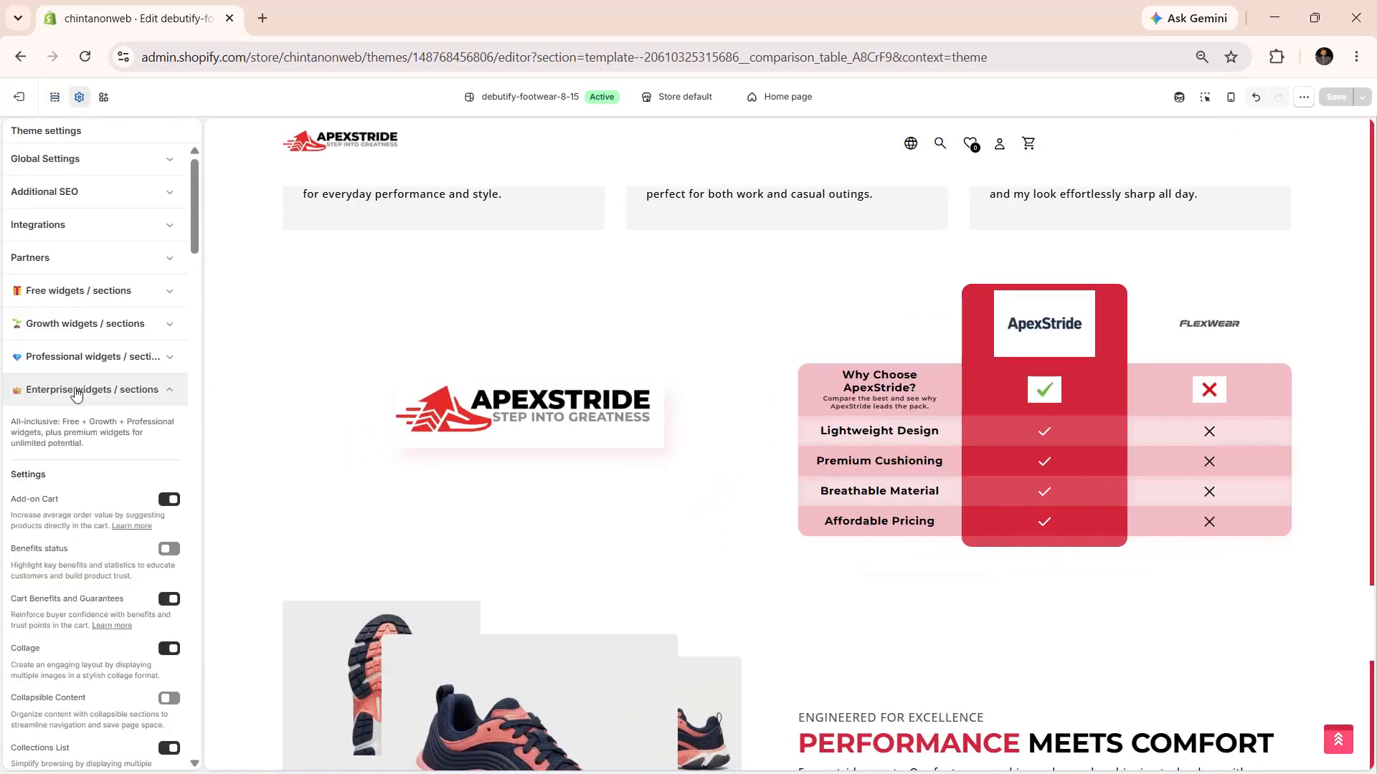
scroll(73, 394, down, 10)
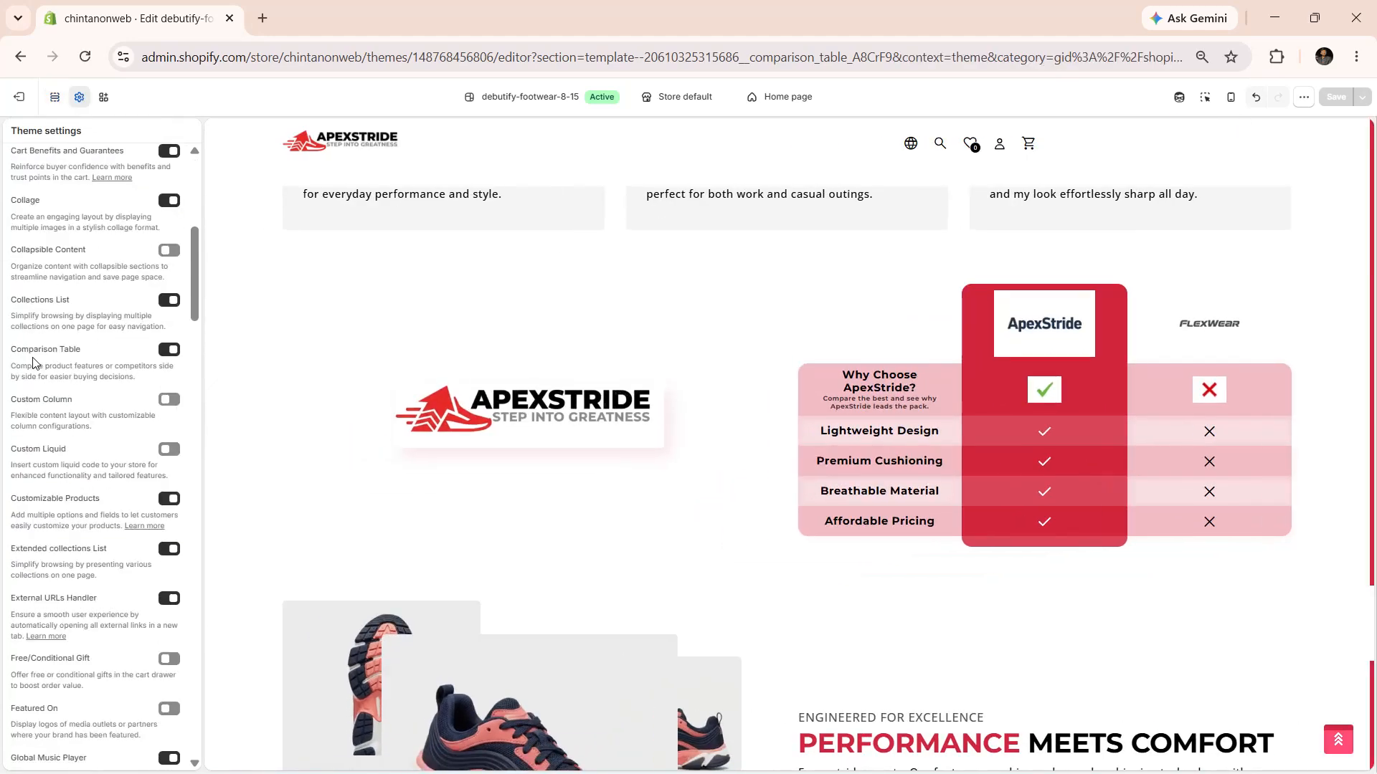
Return to the home page sections, search the addable template sections for "com", and close the section picker
click(55, 98)
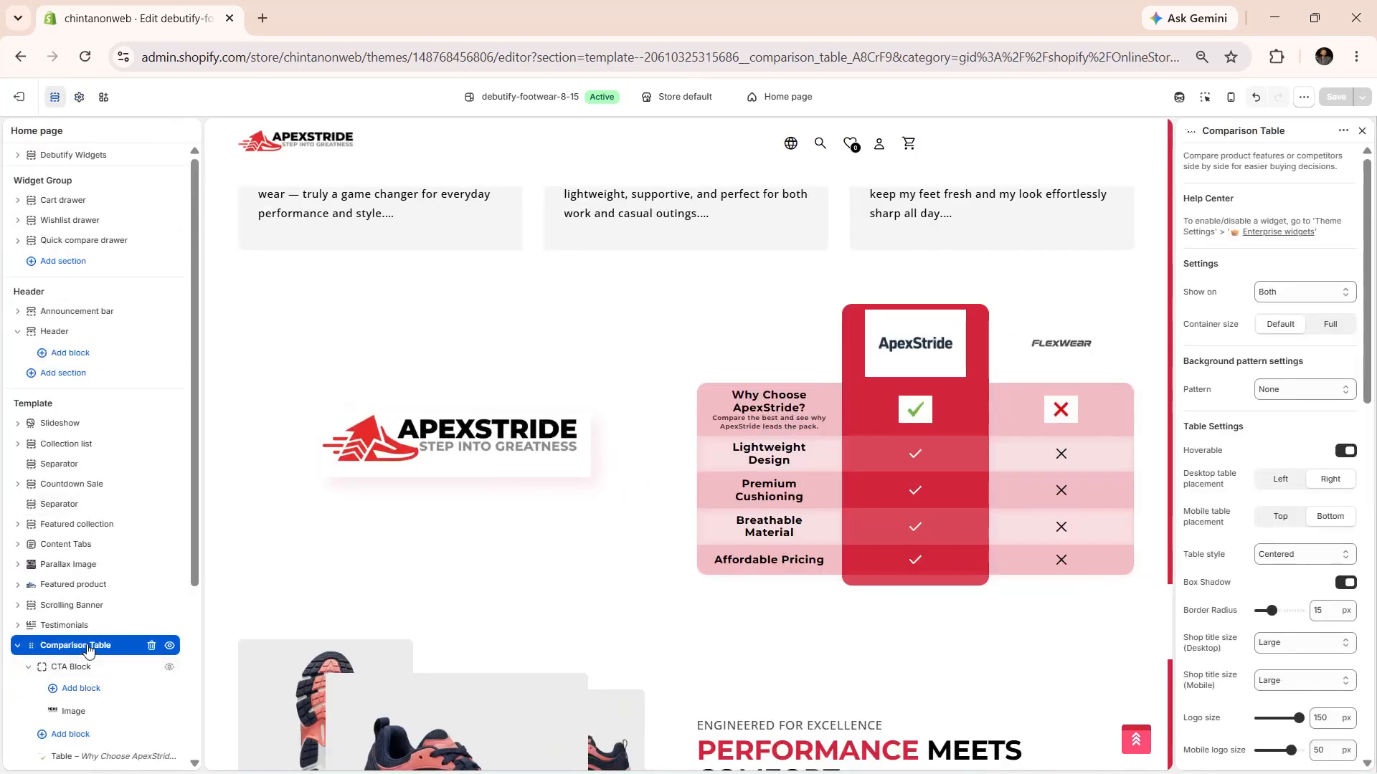
scroll(86, 660, down, 4)
click(85, 667)
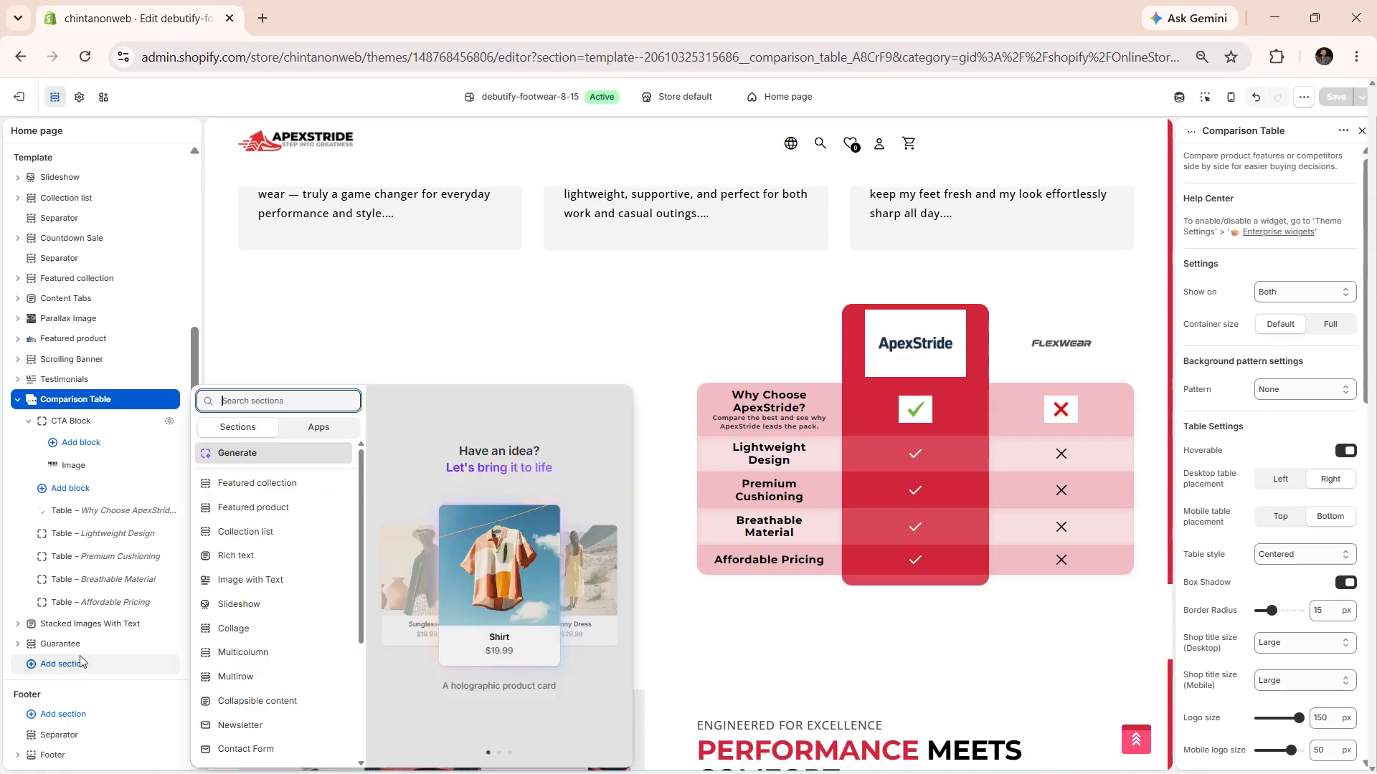
text(com)
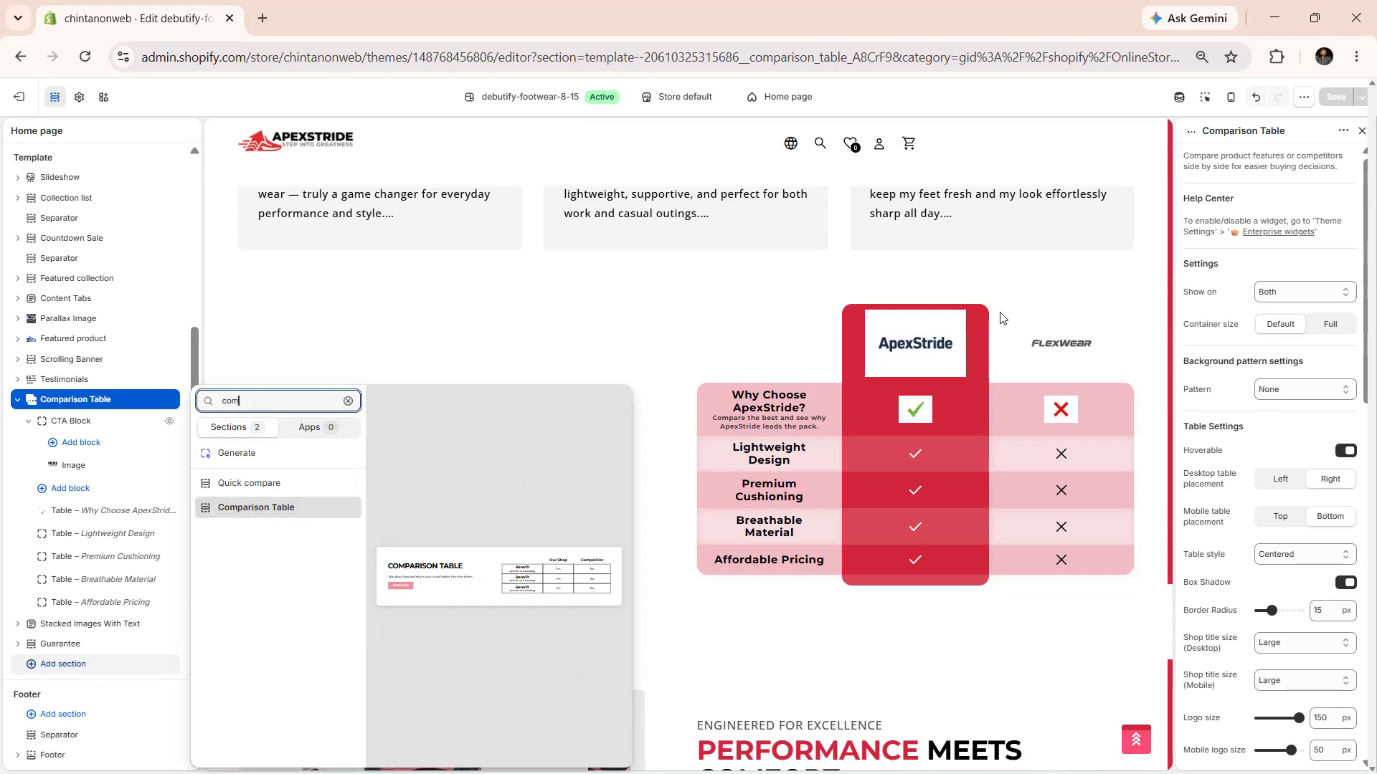
click(1201, 287)
Check the Comparison Table's Show on options, try the Full container size and restore Default
click(1270, 294)
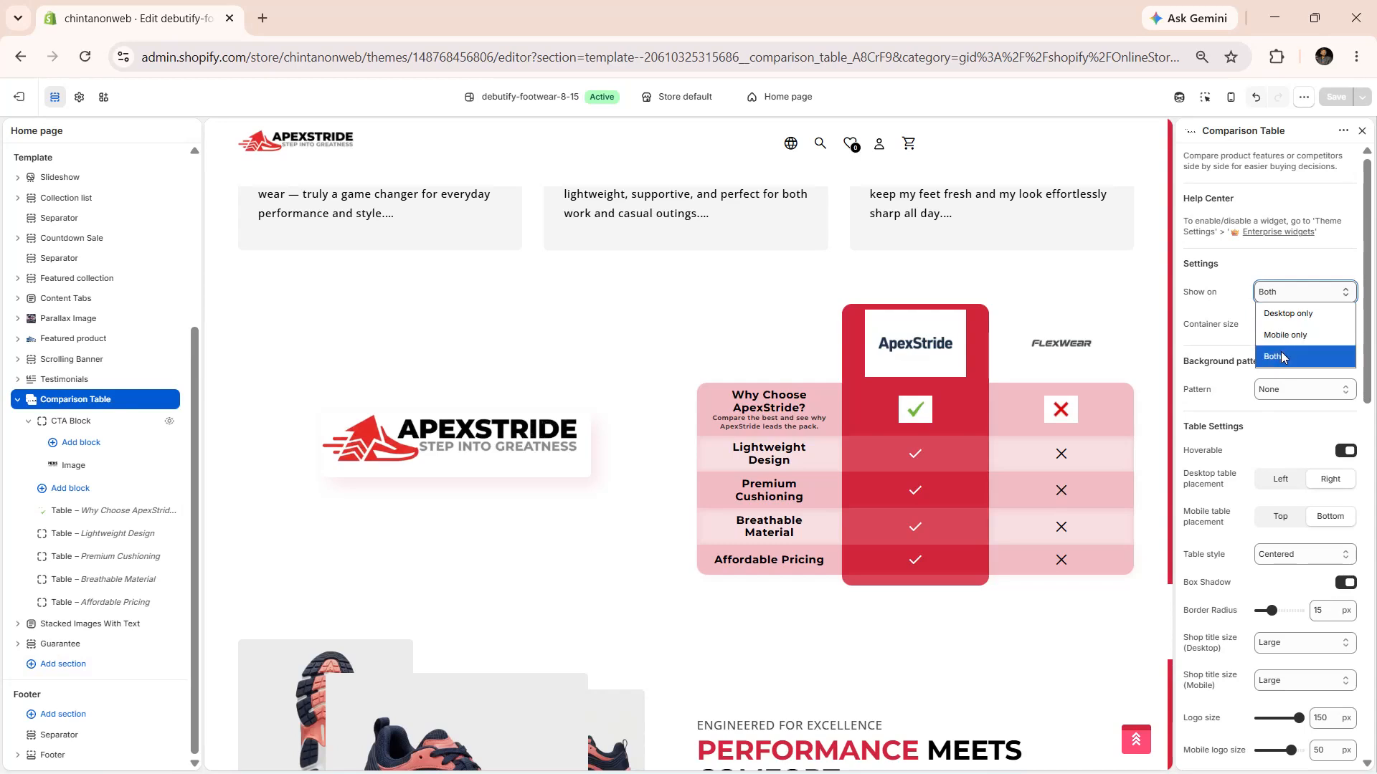
click(1221, 334)
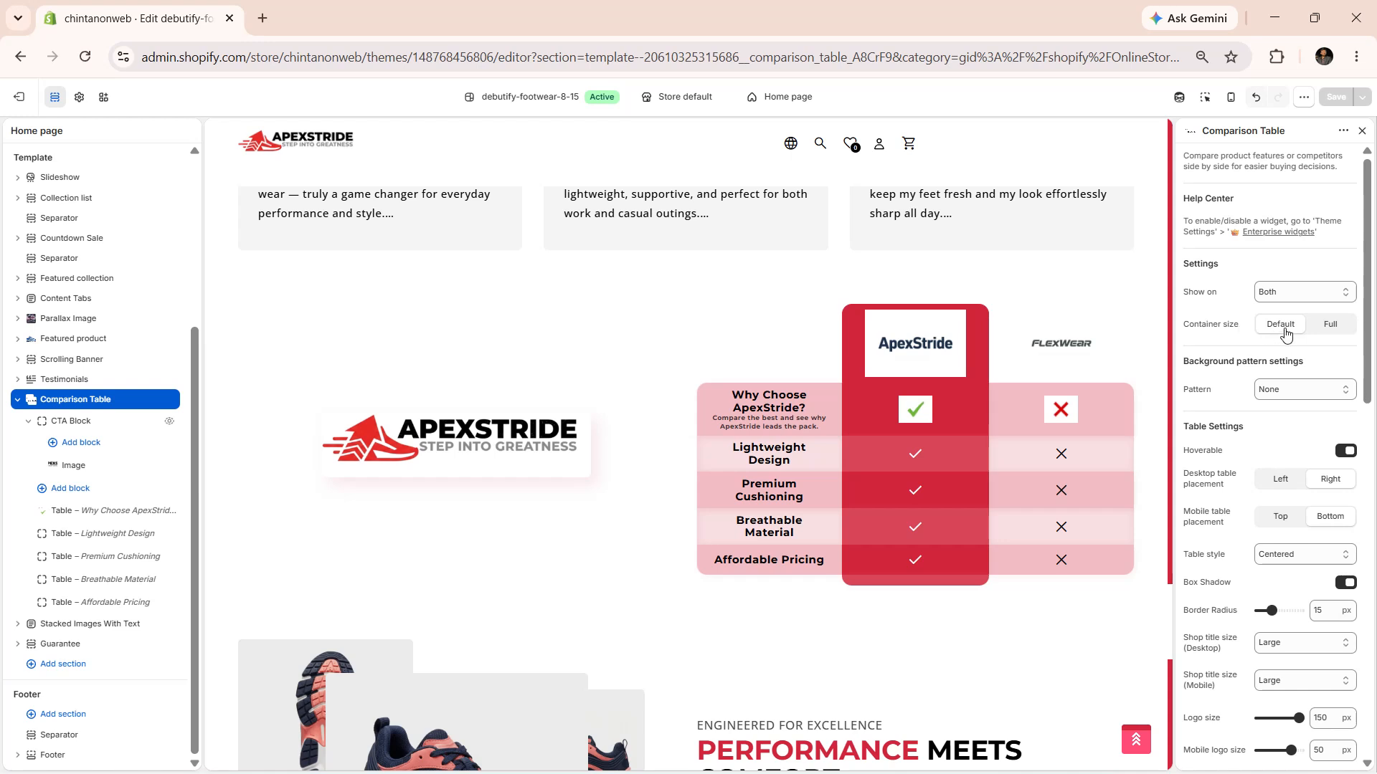
click(1329, 327)
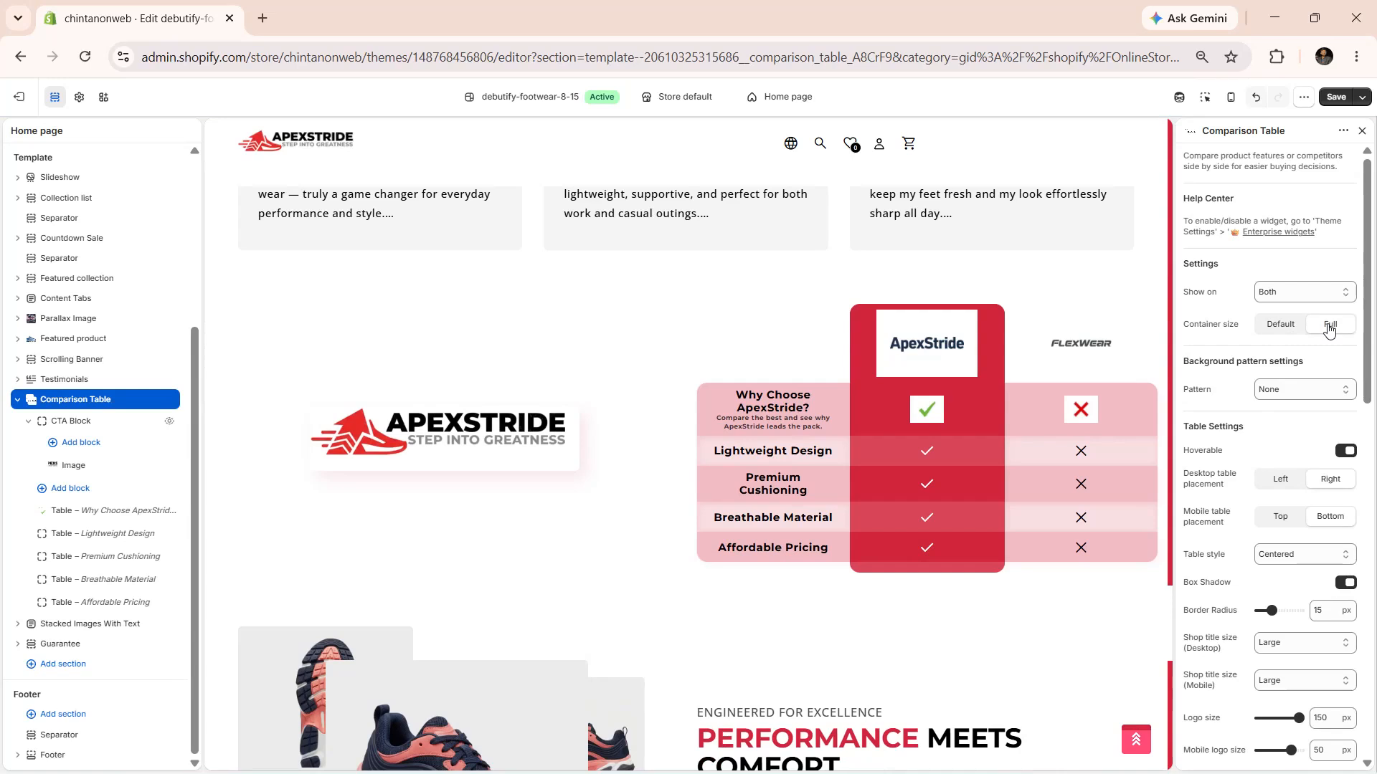
click(1275, 332)
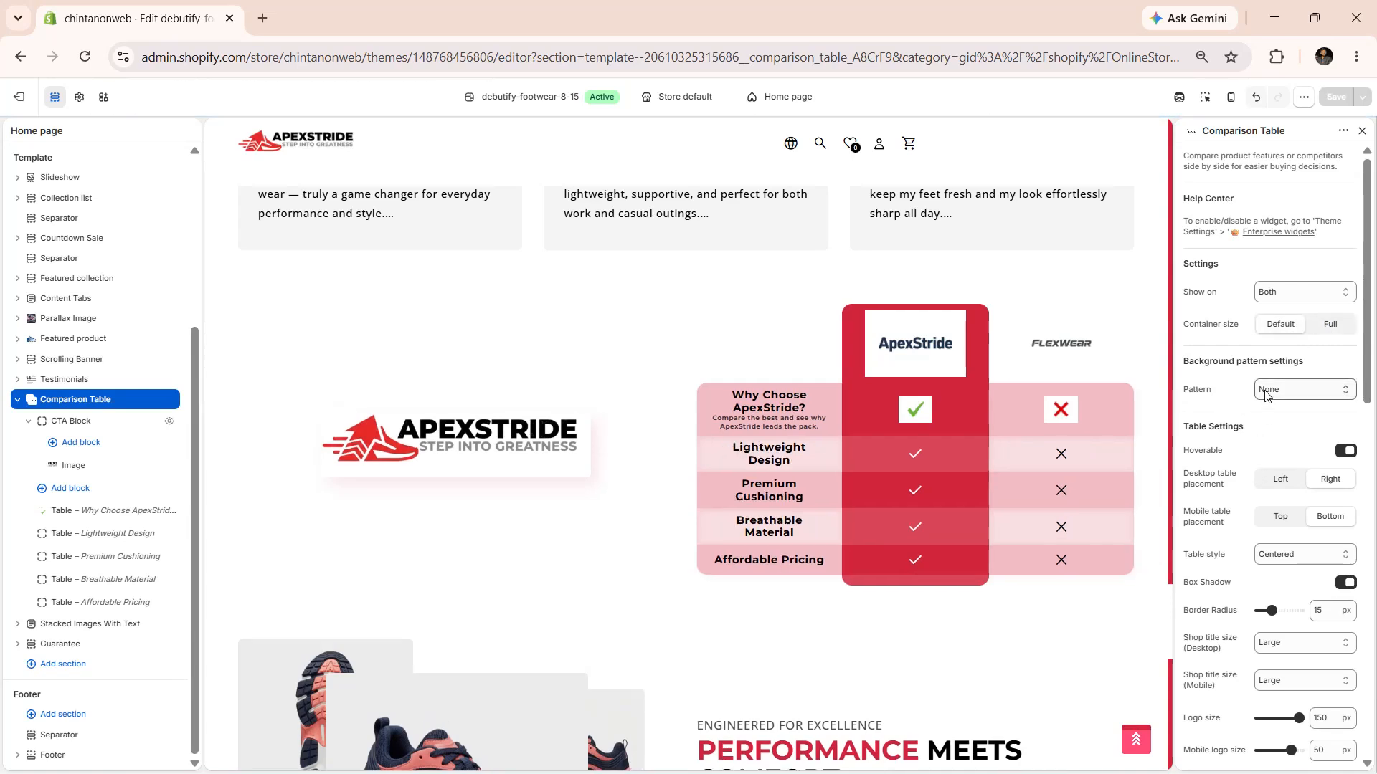
Preview the available background patterns for the Comparison Table one after another and set the pattern to Lips
click(1266, 393)
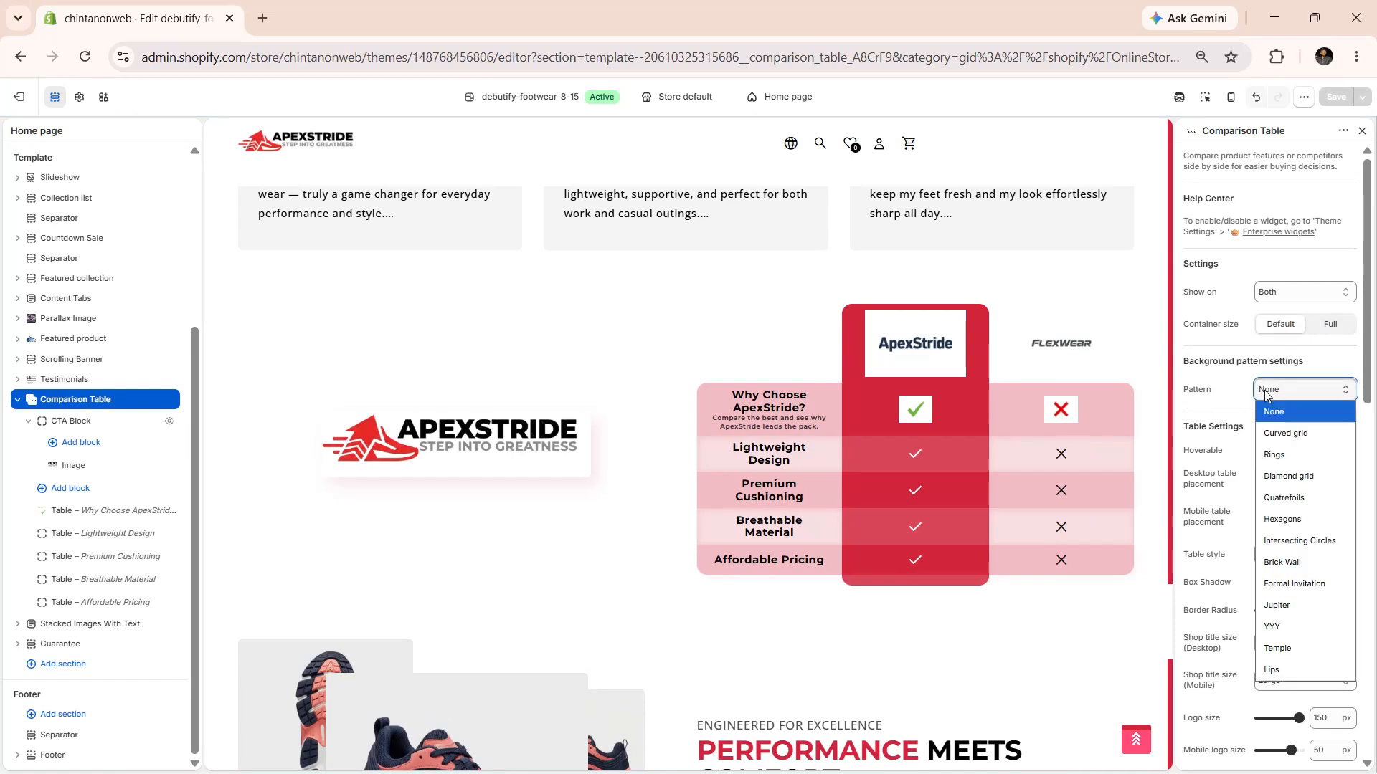
click(1290, 416)
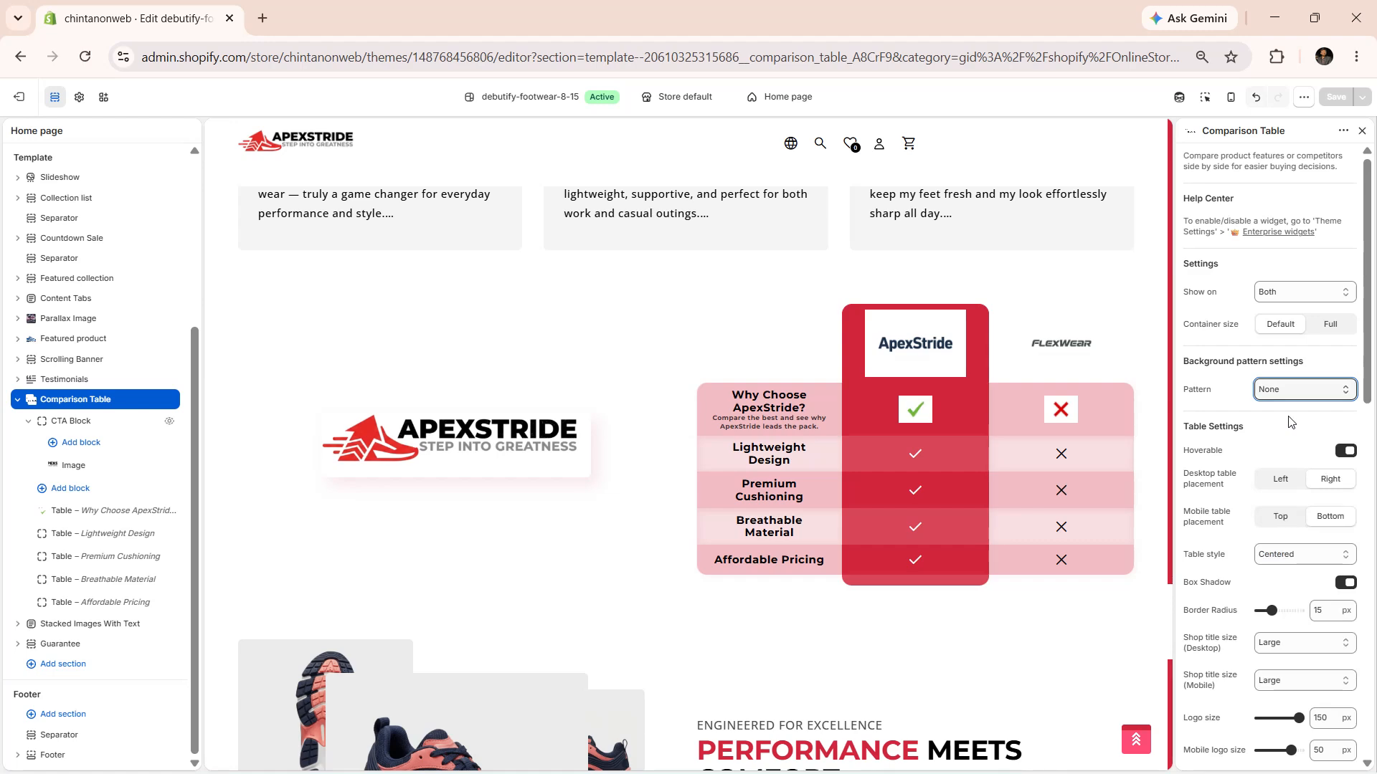
key(Down)
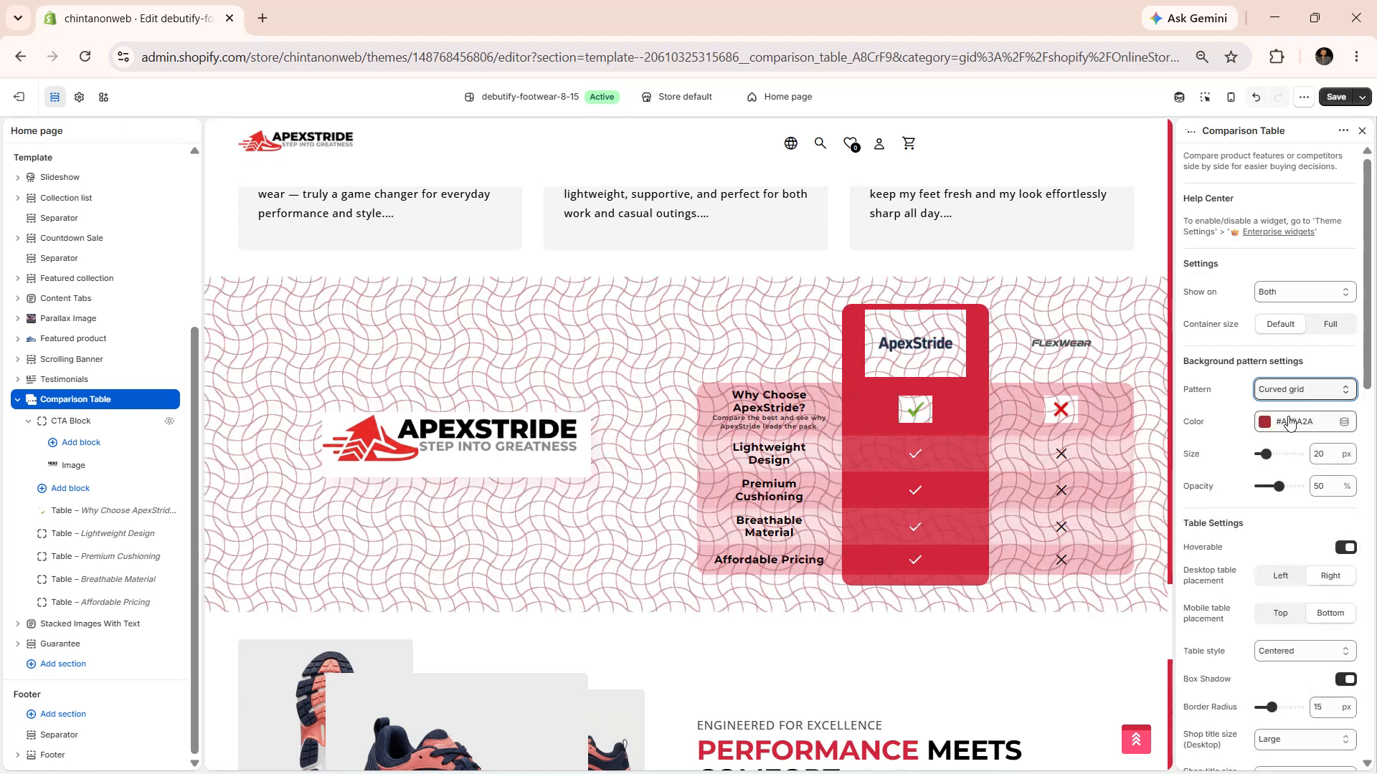
key(Down)
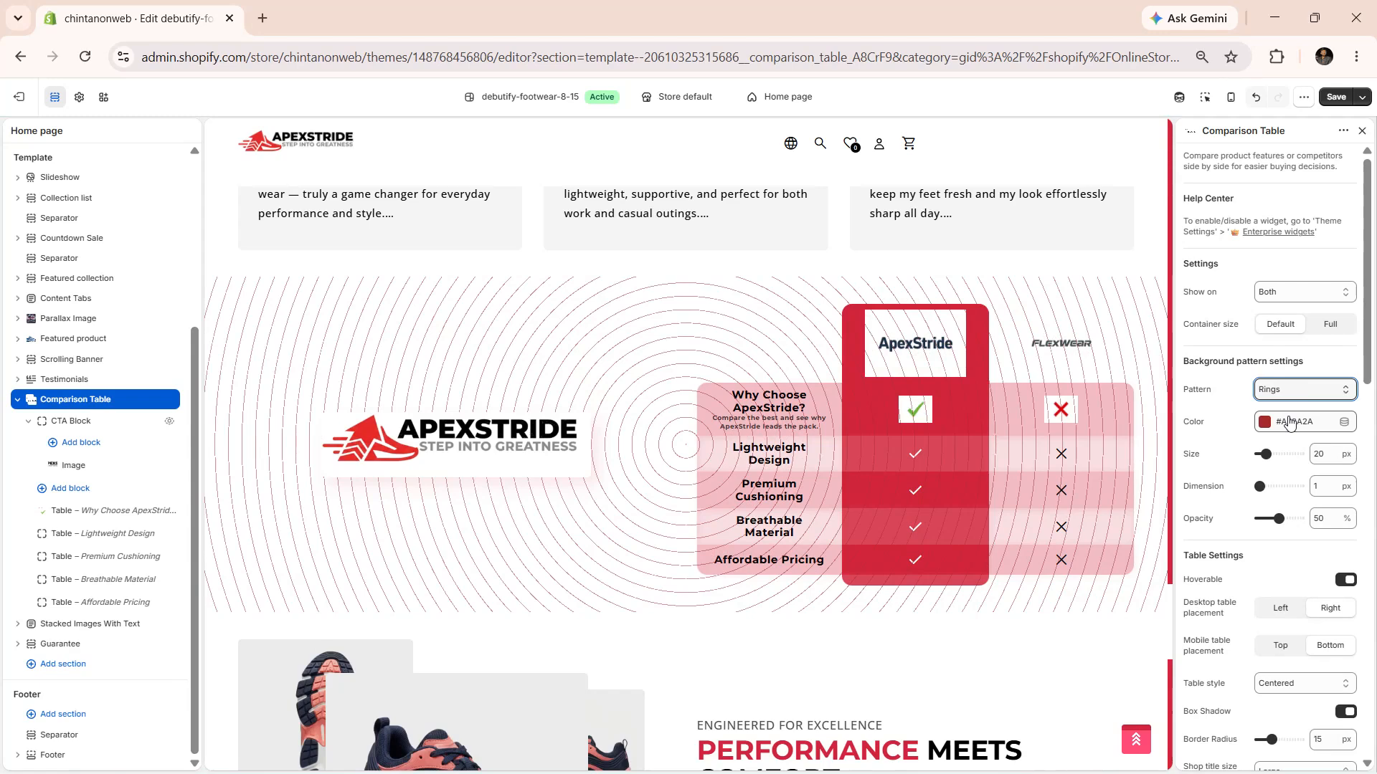
key(Down)
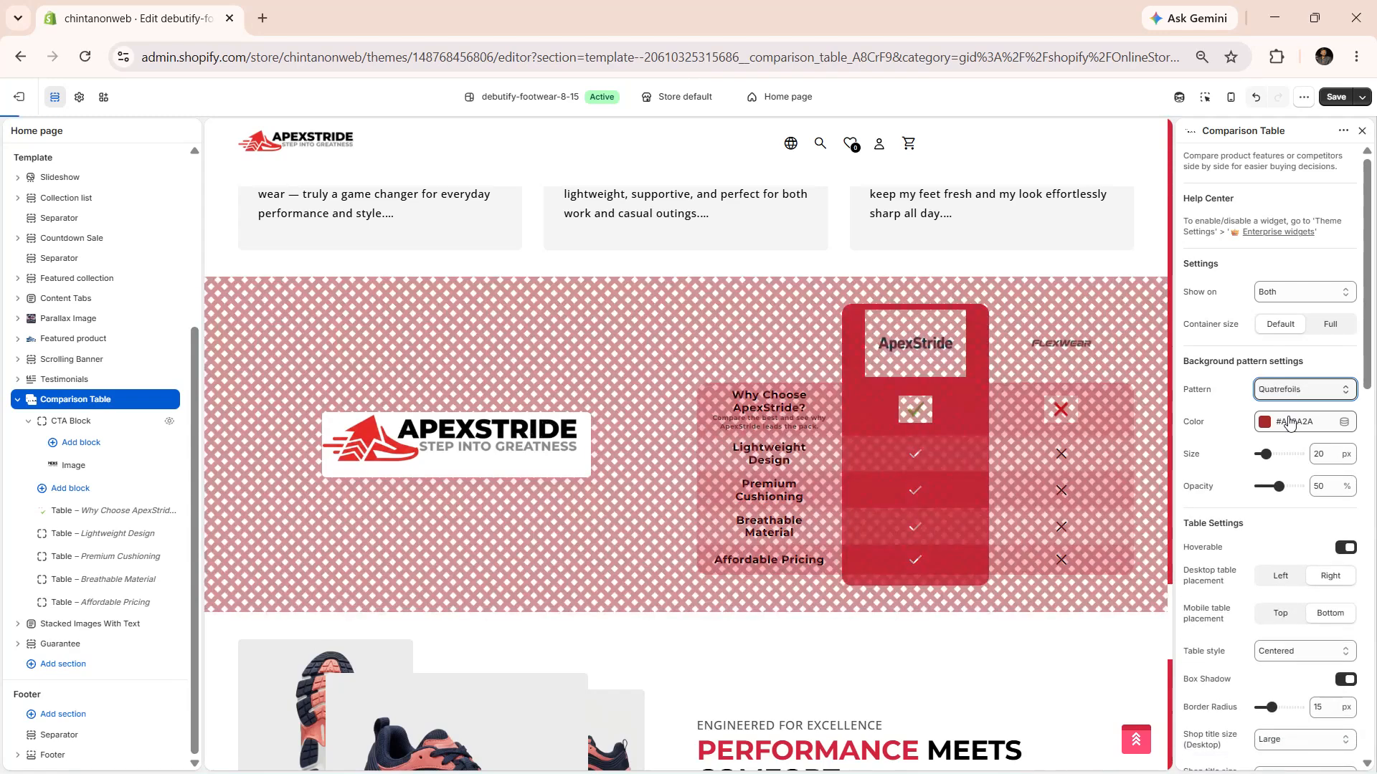
key(Down)
key(Down)
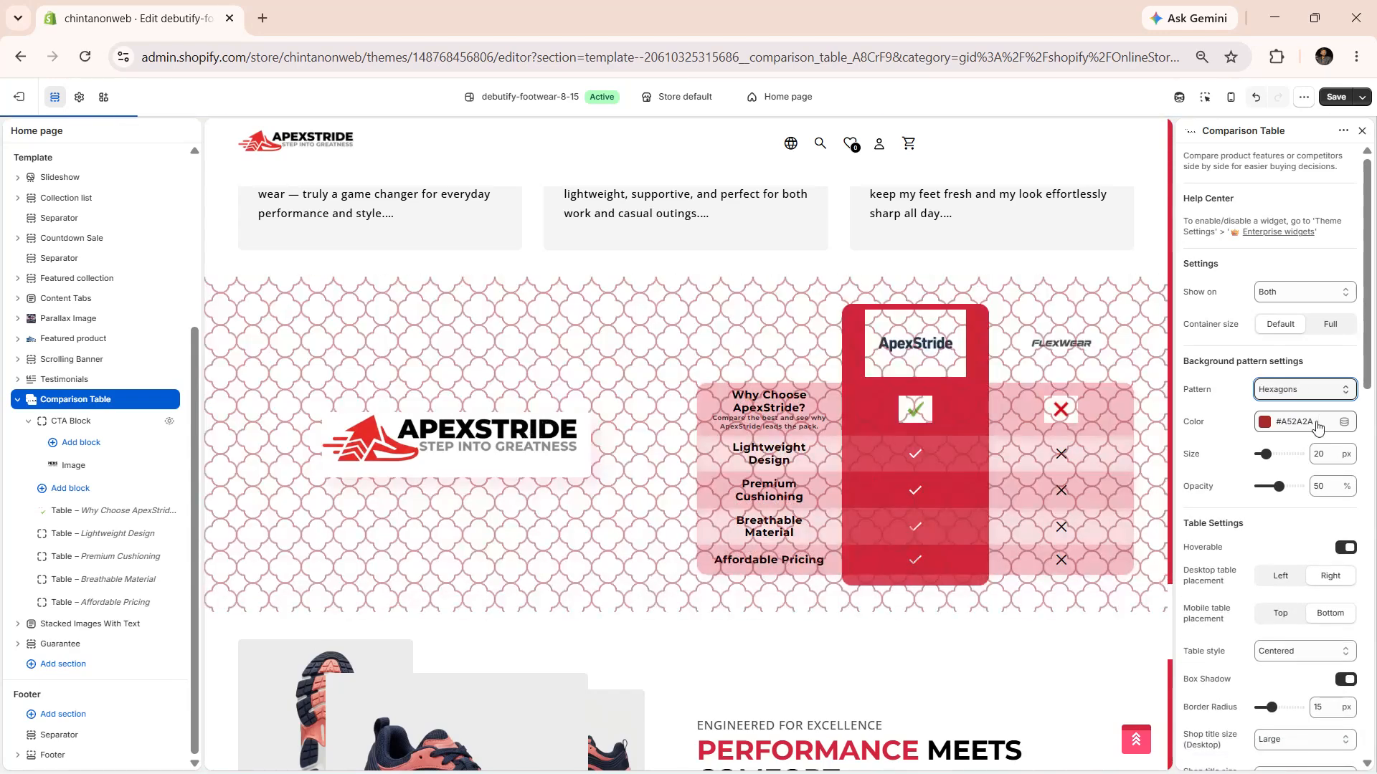
key(Down)
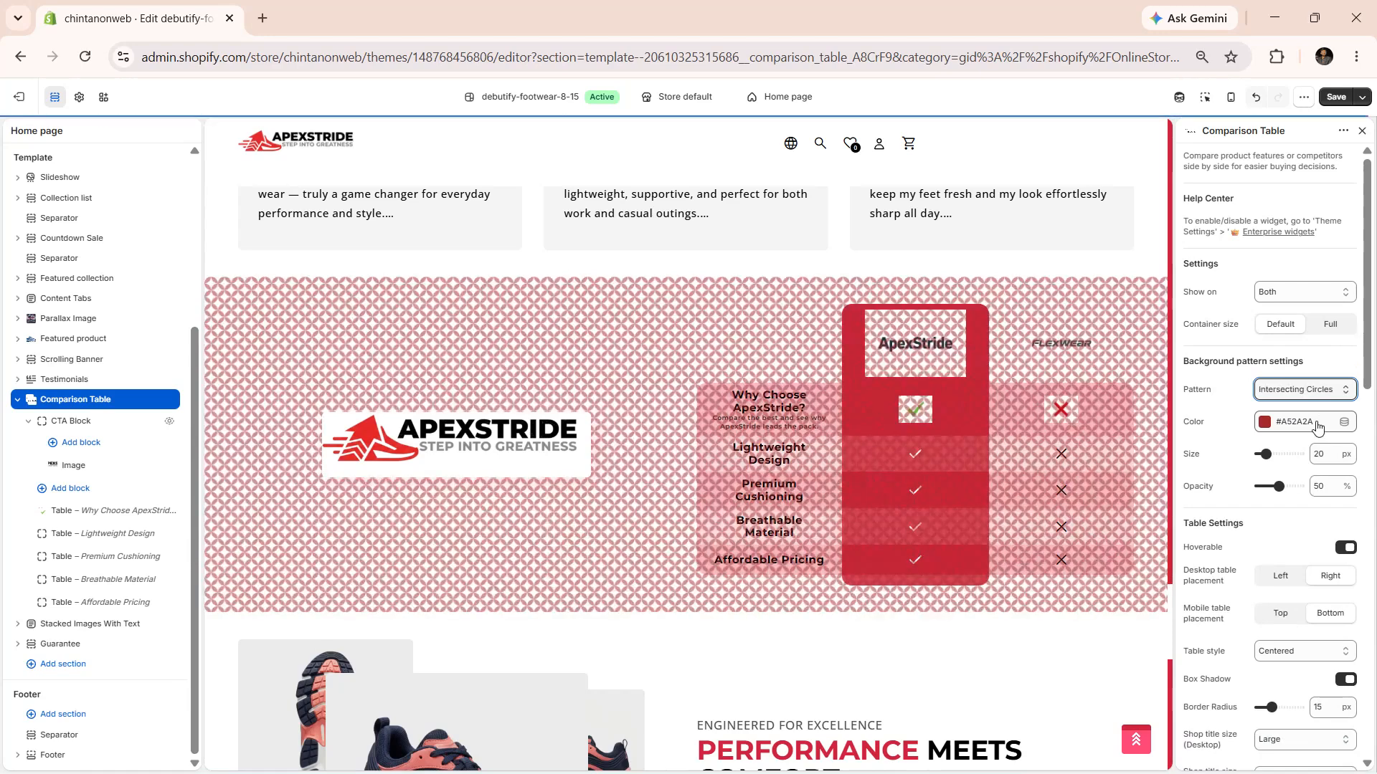
key(Down)
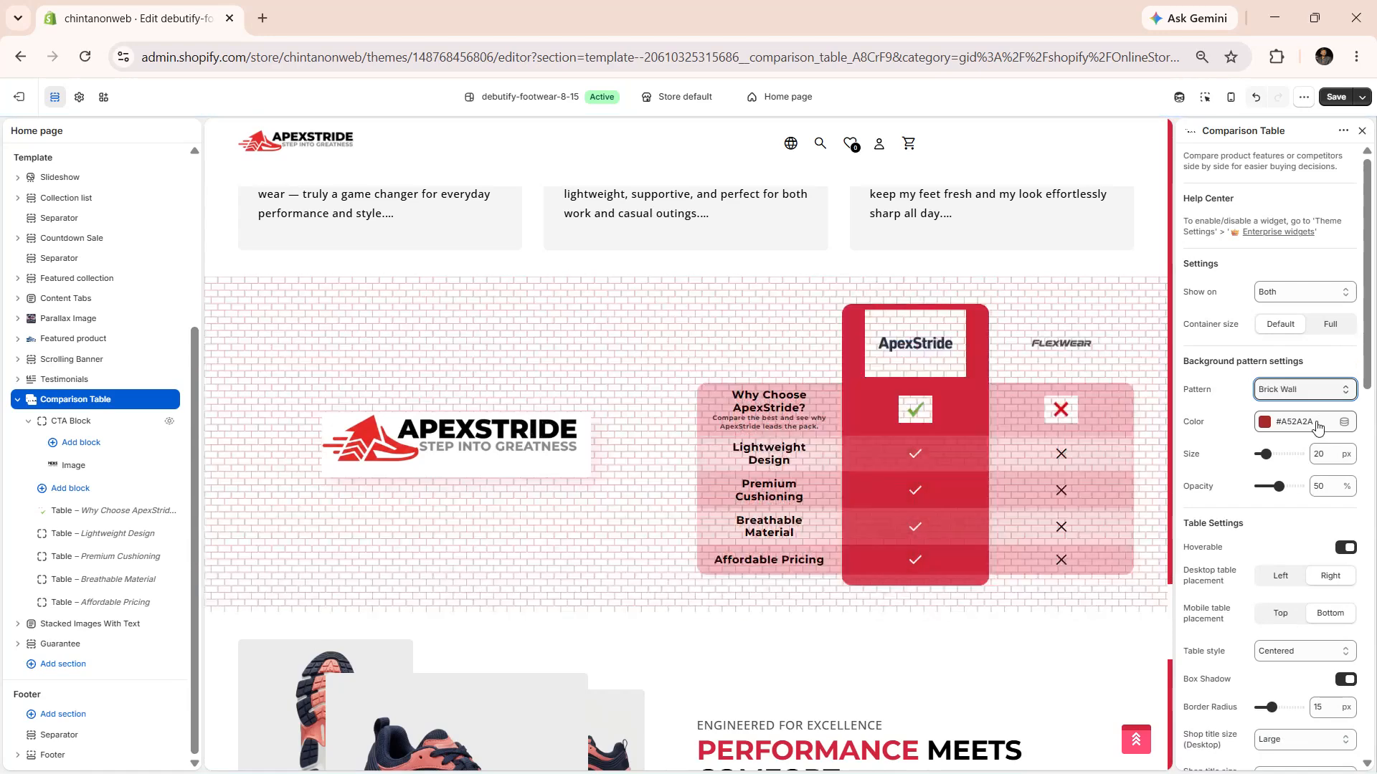
key(Down)
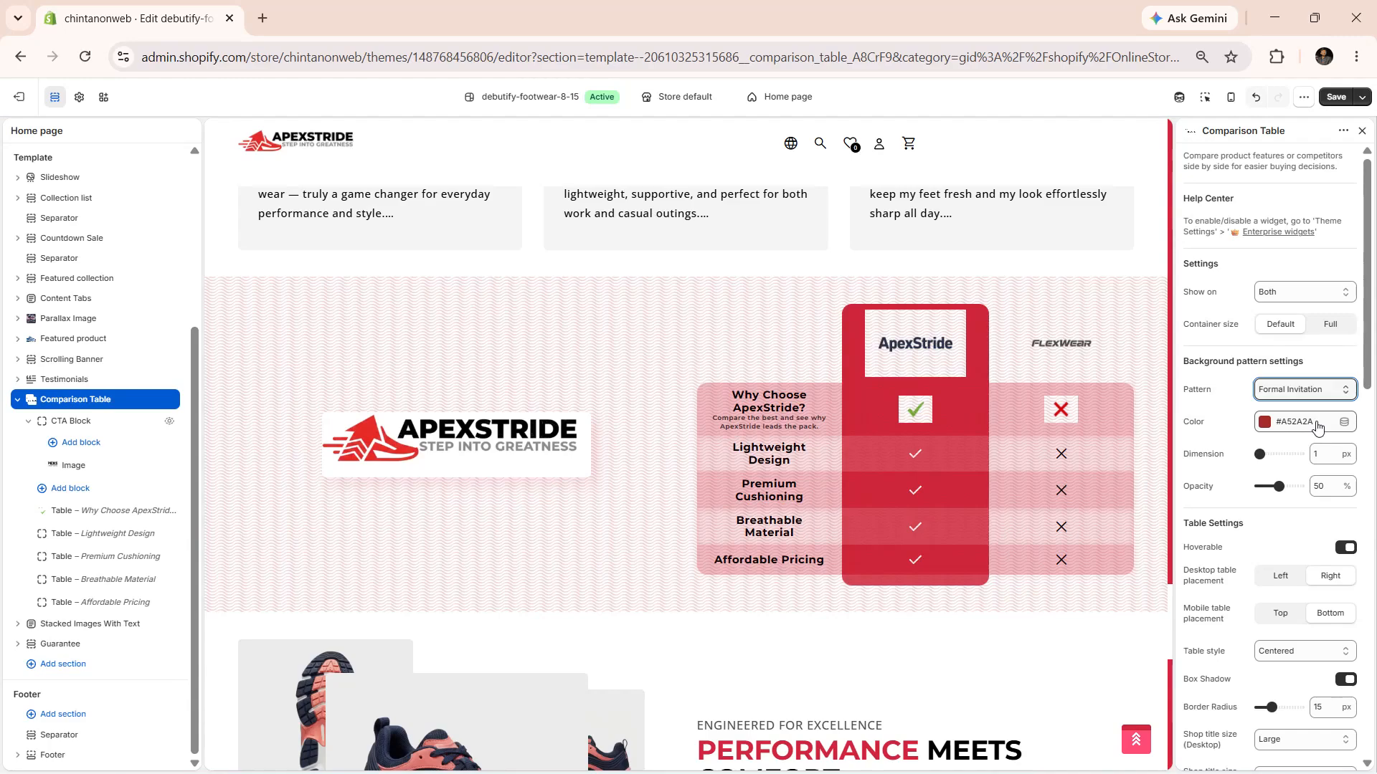
key(Down)
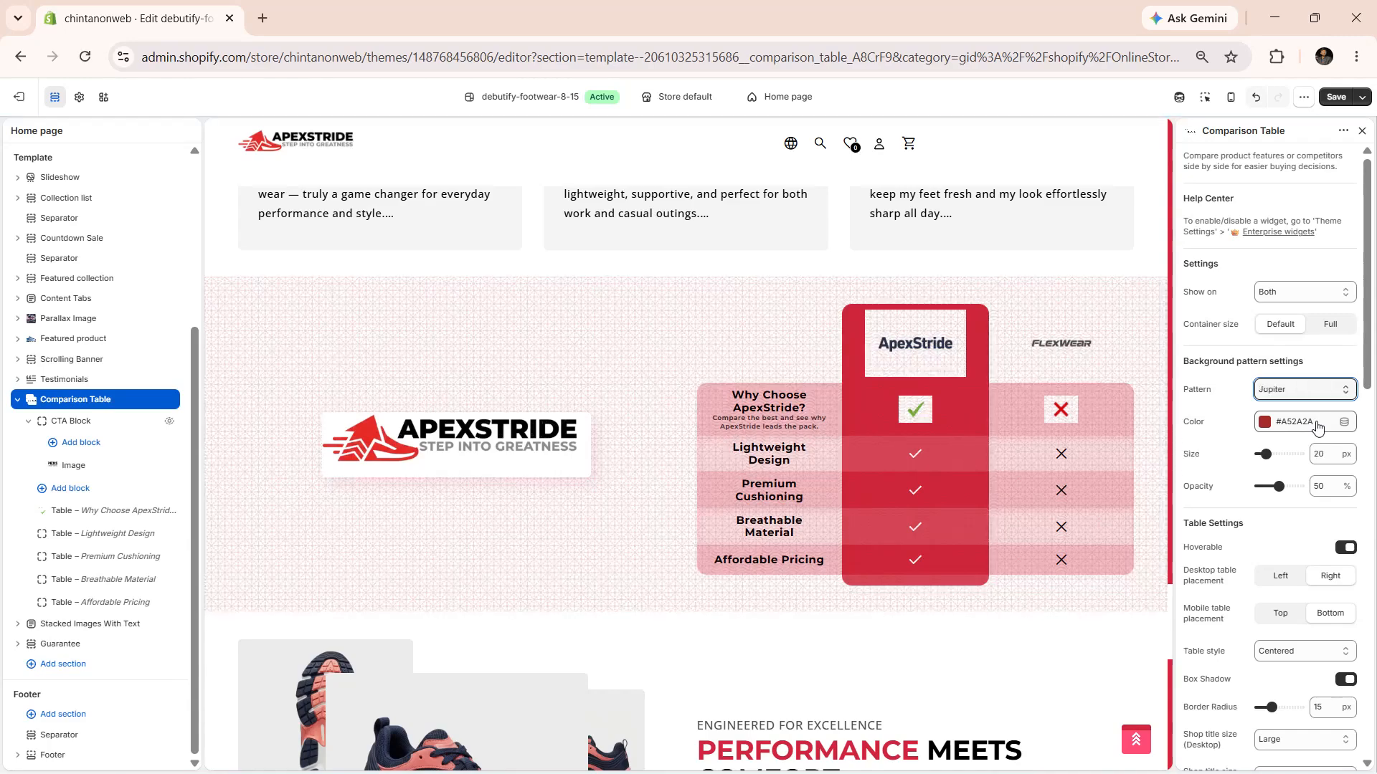
key(Down)
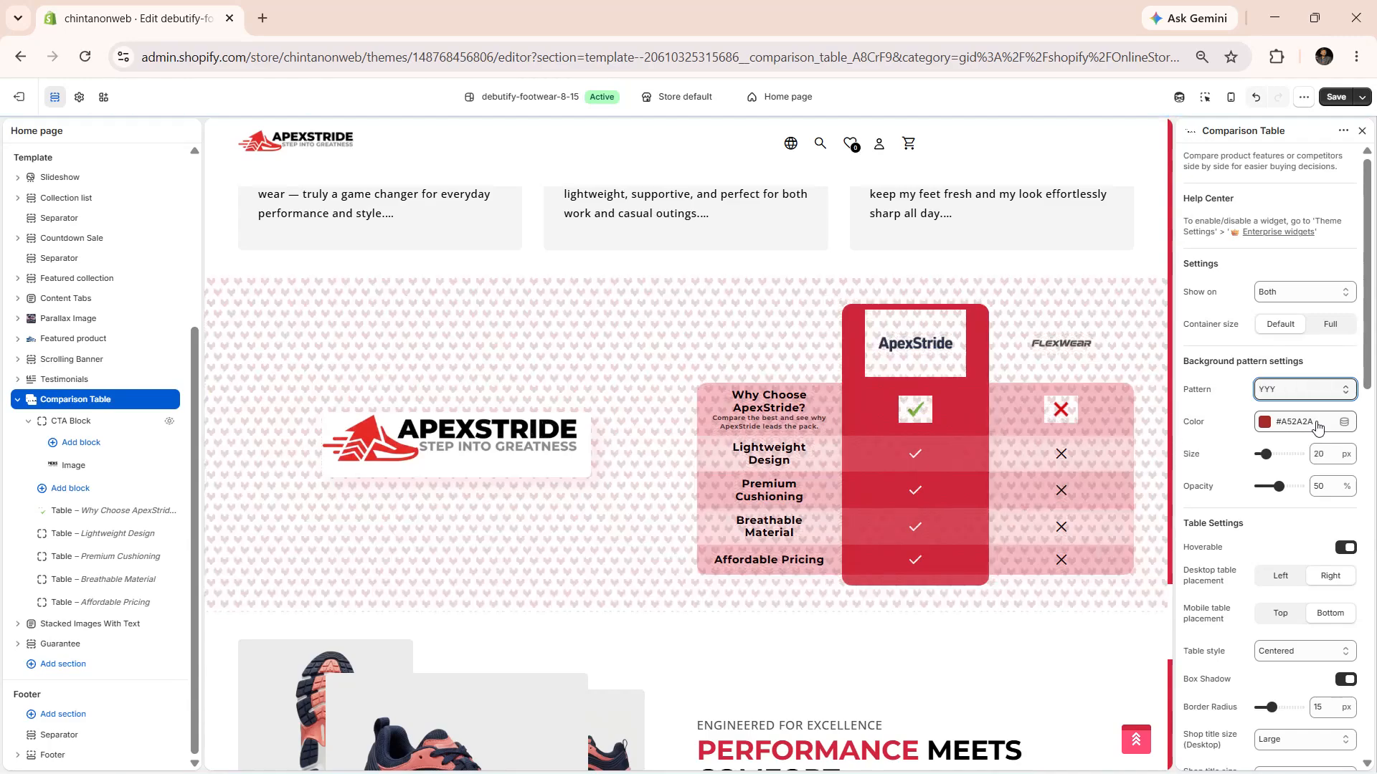
key(Down)
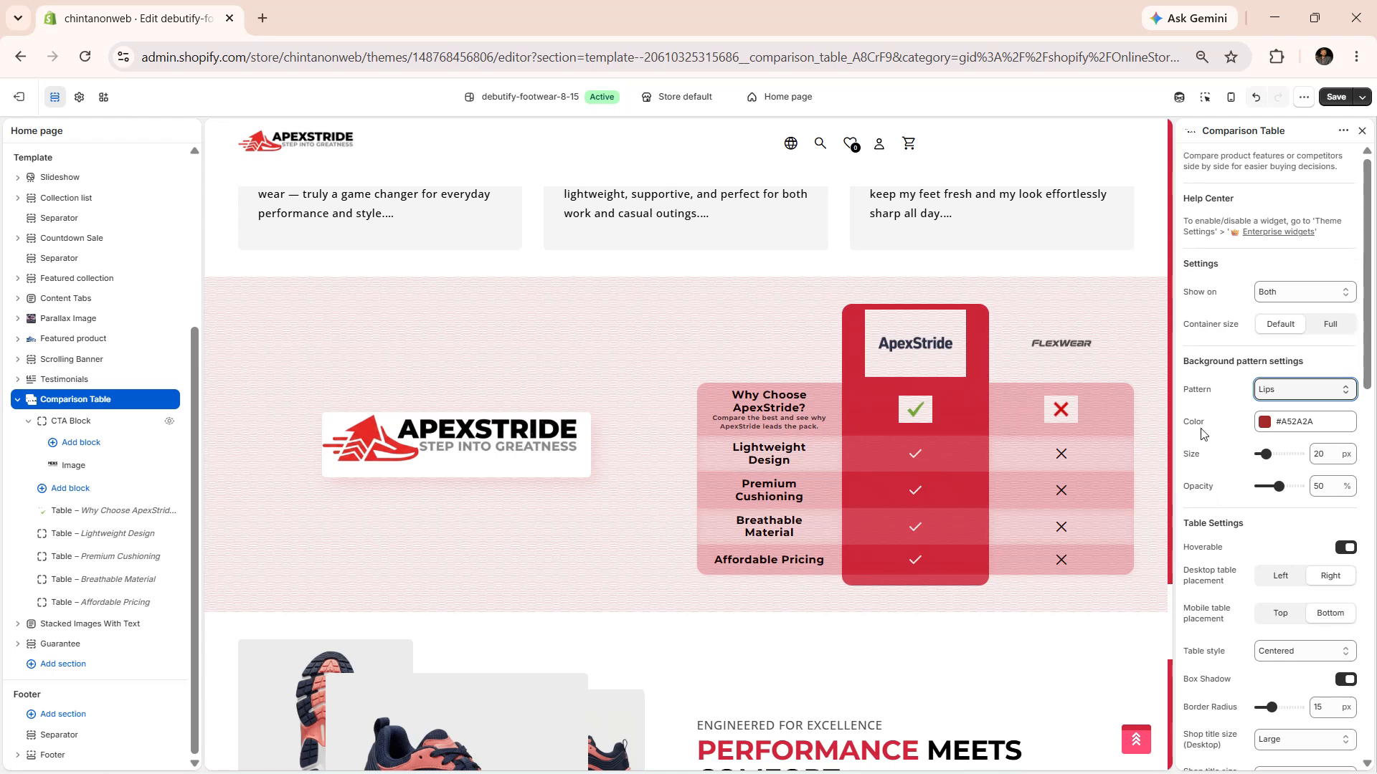
Set the Comparison Table's background pattern color to the brown-orange #A55B2A
click(1265, 424)
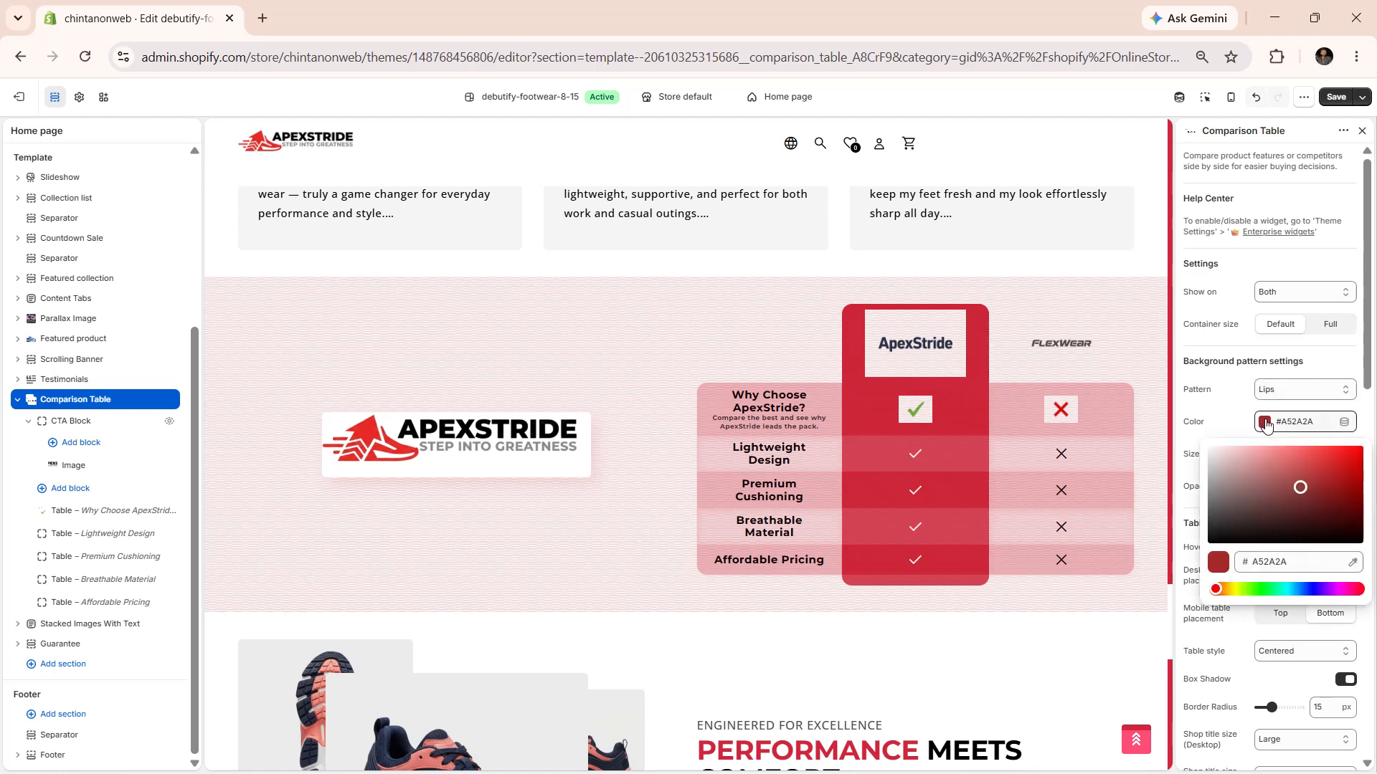
click(1239, 589)
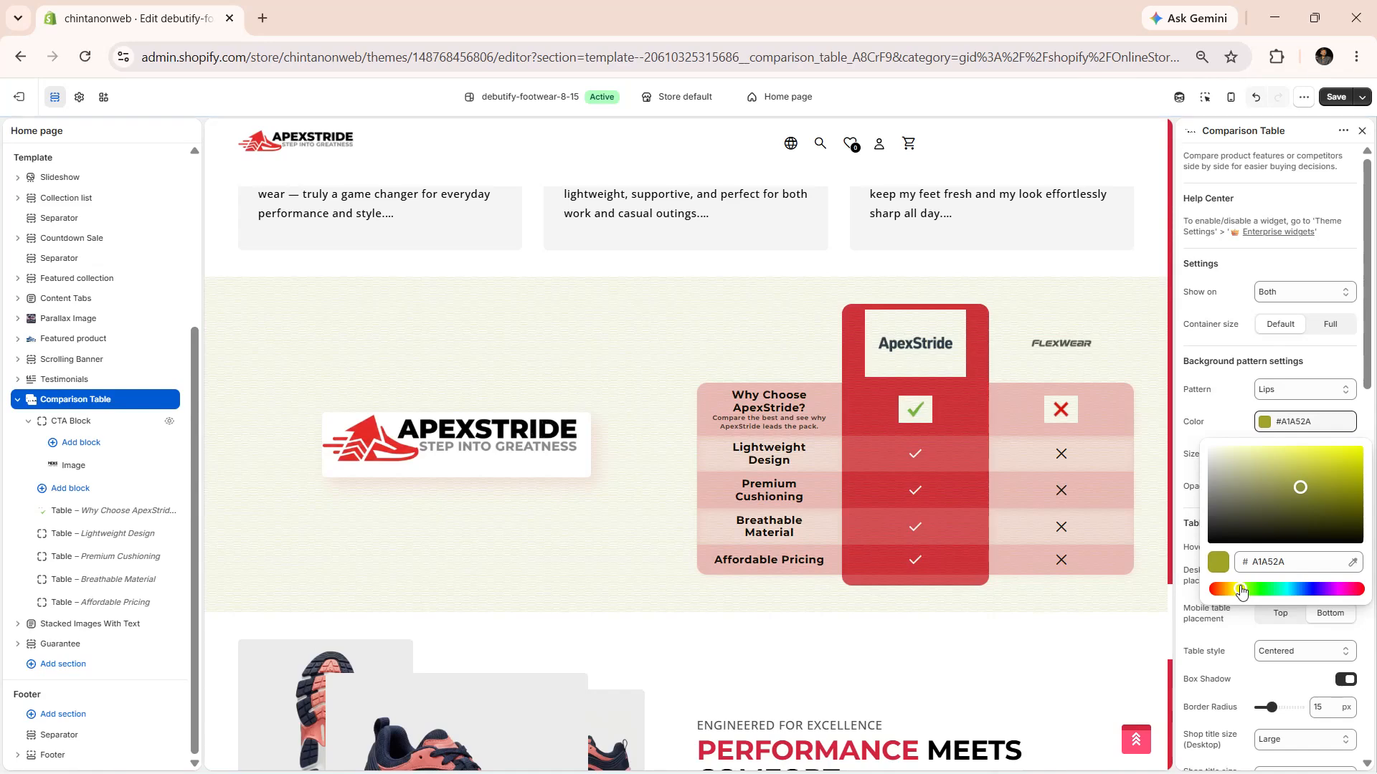
click(1225, 590)
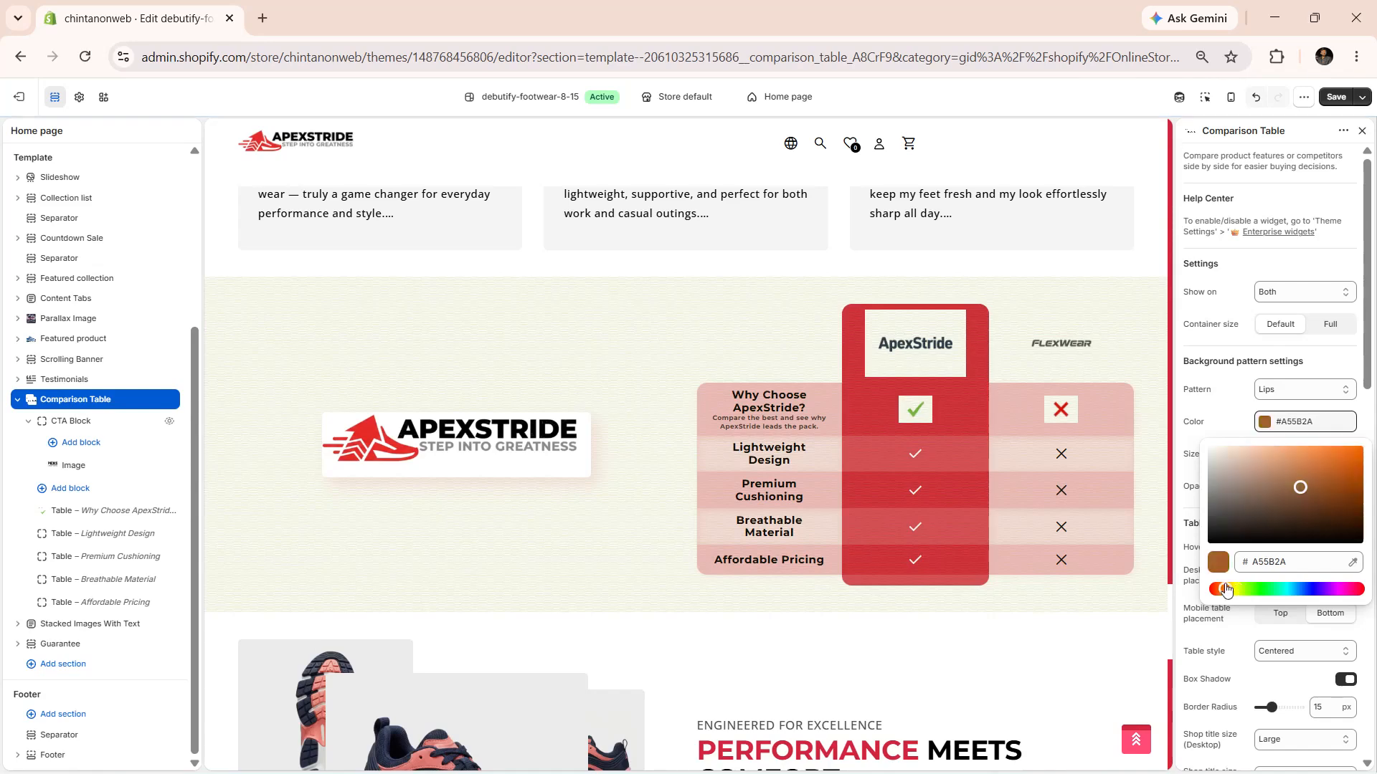
click(1212, 422)
Set the background pattern's size to 22 px and its opacity to 60%
click(1274, 454)
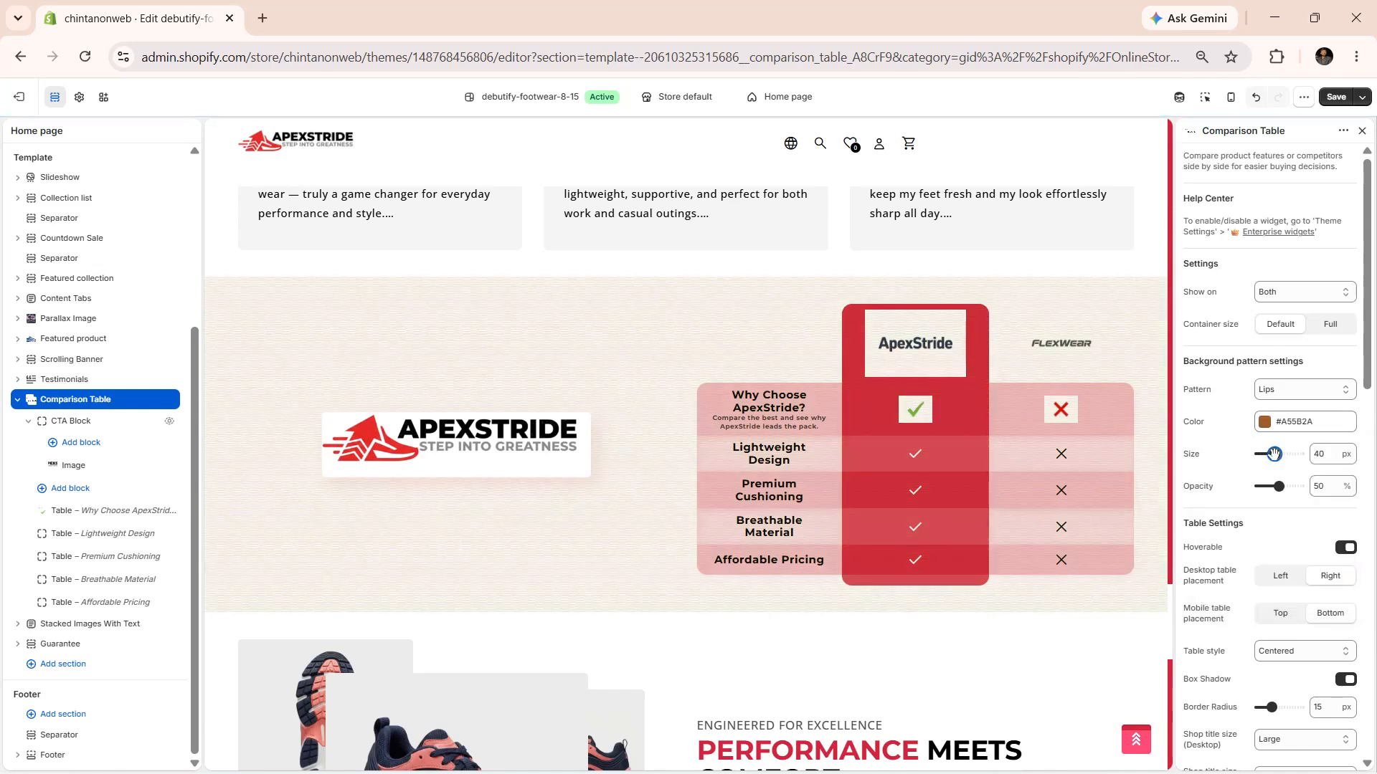
drag(1273, 454, 1284, 454)
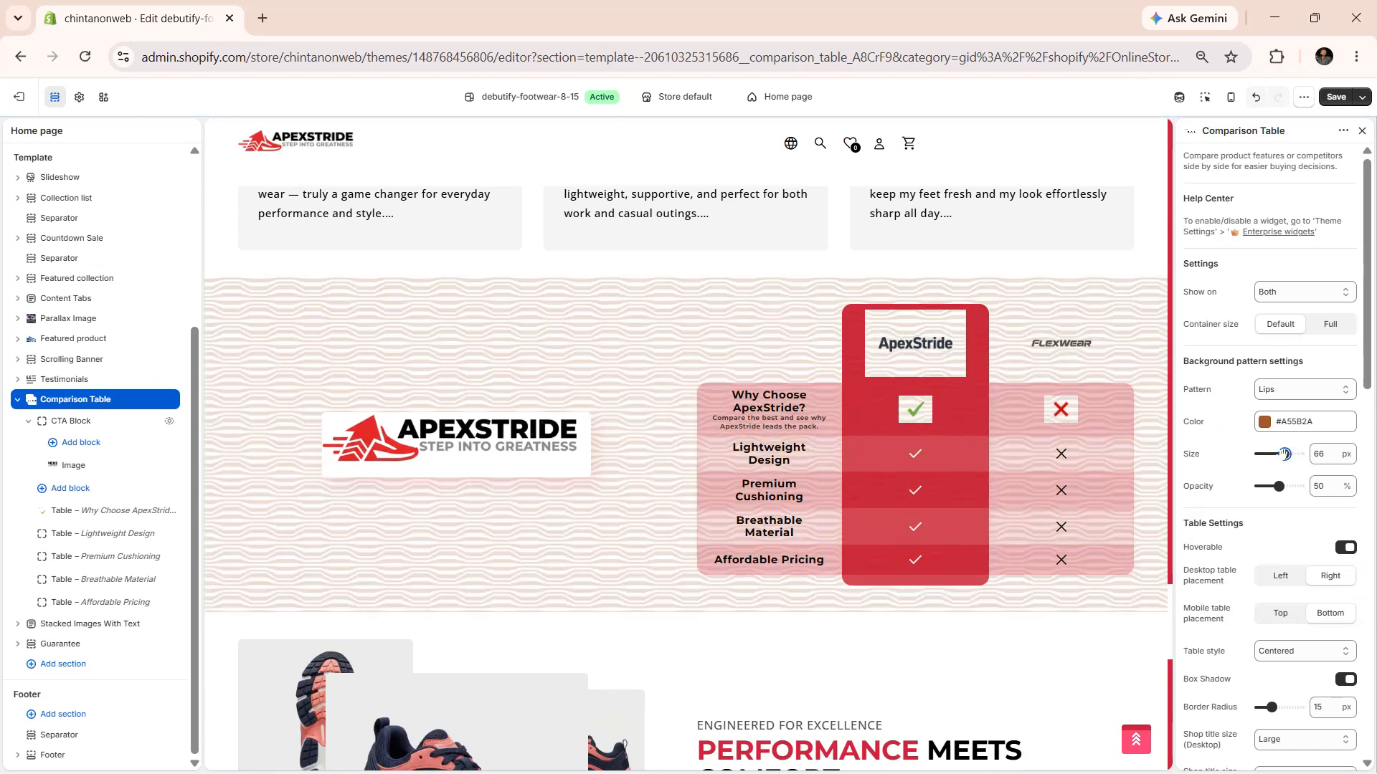
click(1267, 454)
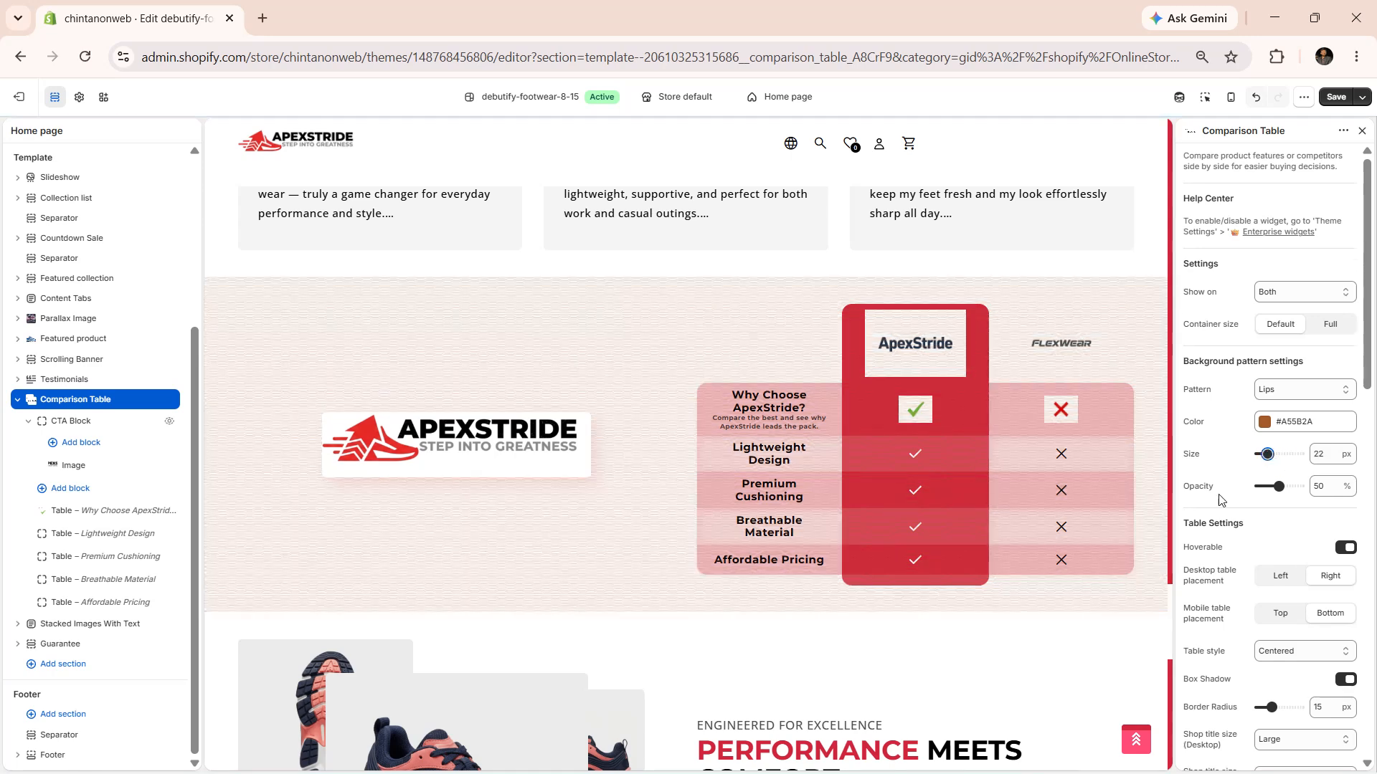
click(1292, 486)
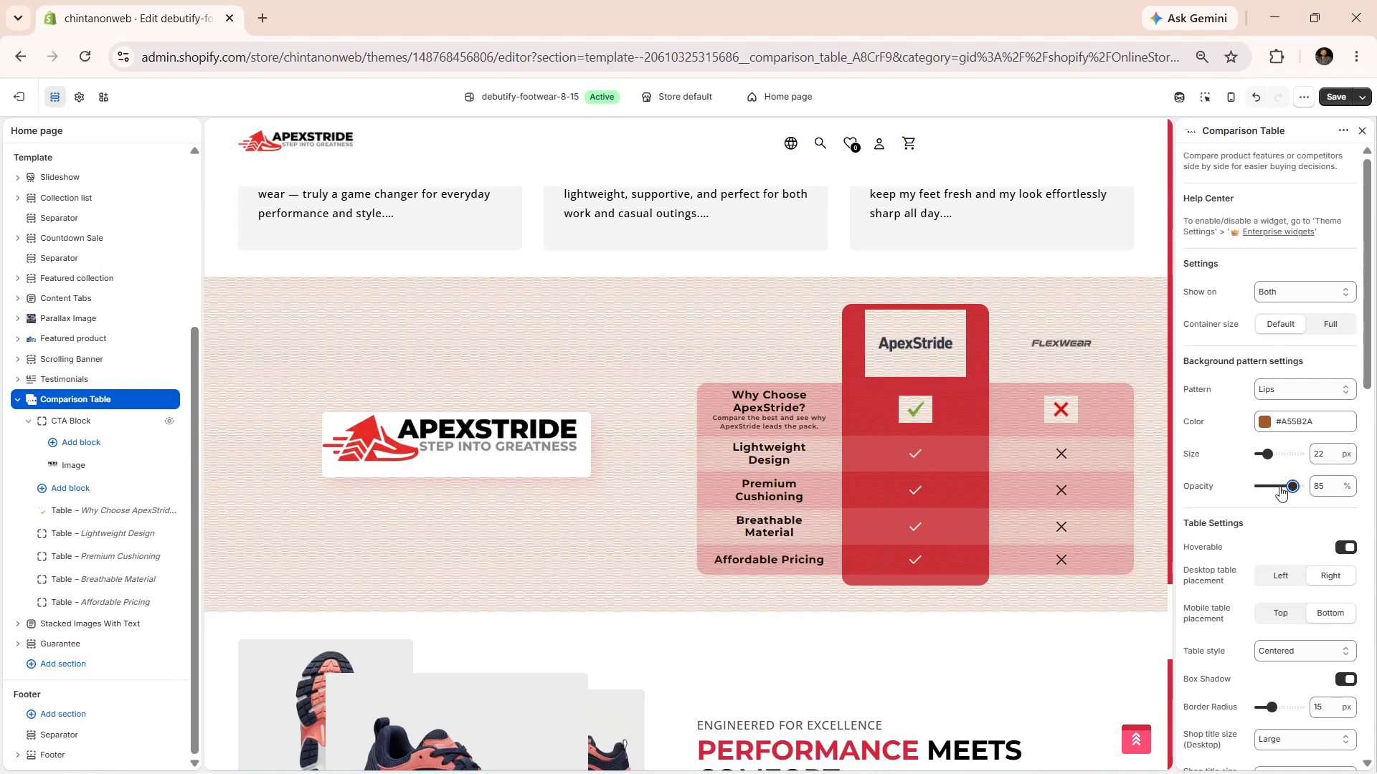
click(1283, 486)
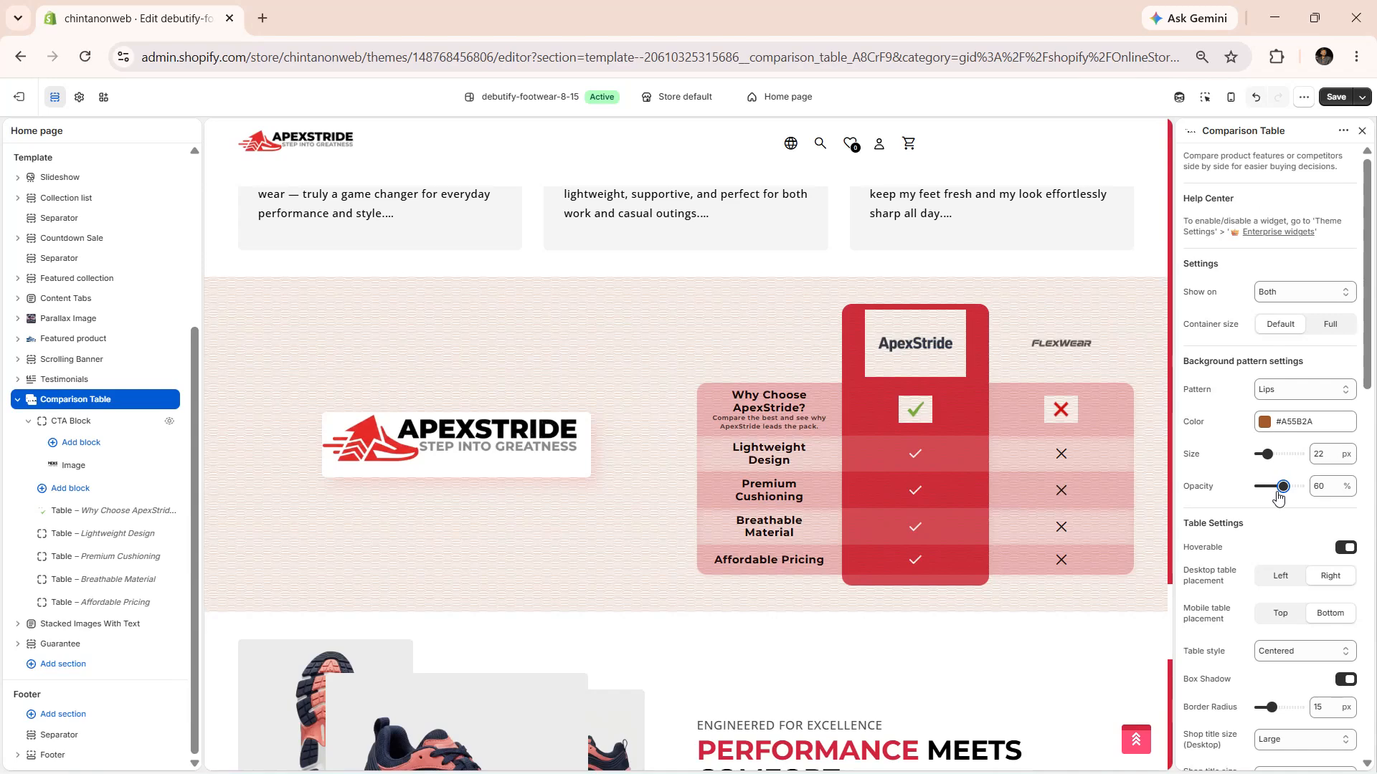
Preview the Comparison Table's Classic, Minimalistic and Leftred table styles and return the style to Centered
scroll(1204, 420, down, 2)
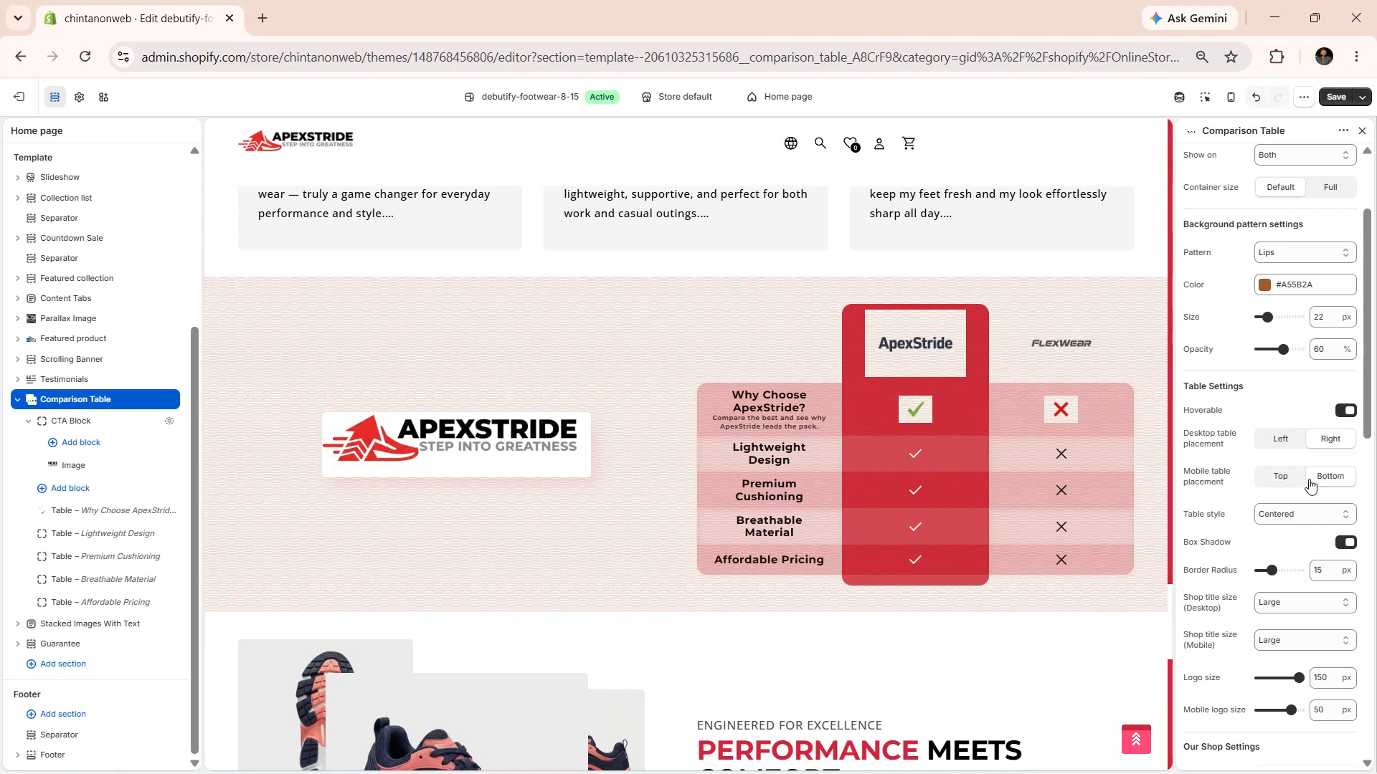
scroll(1316, 477, down, 1)
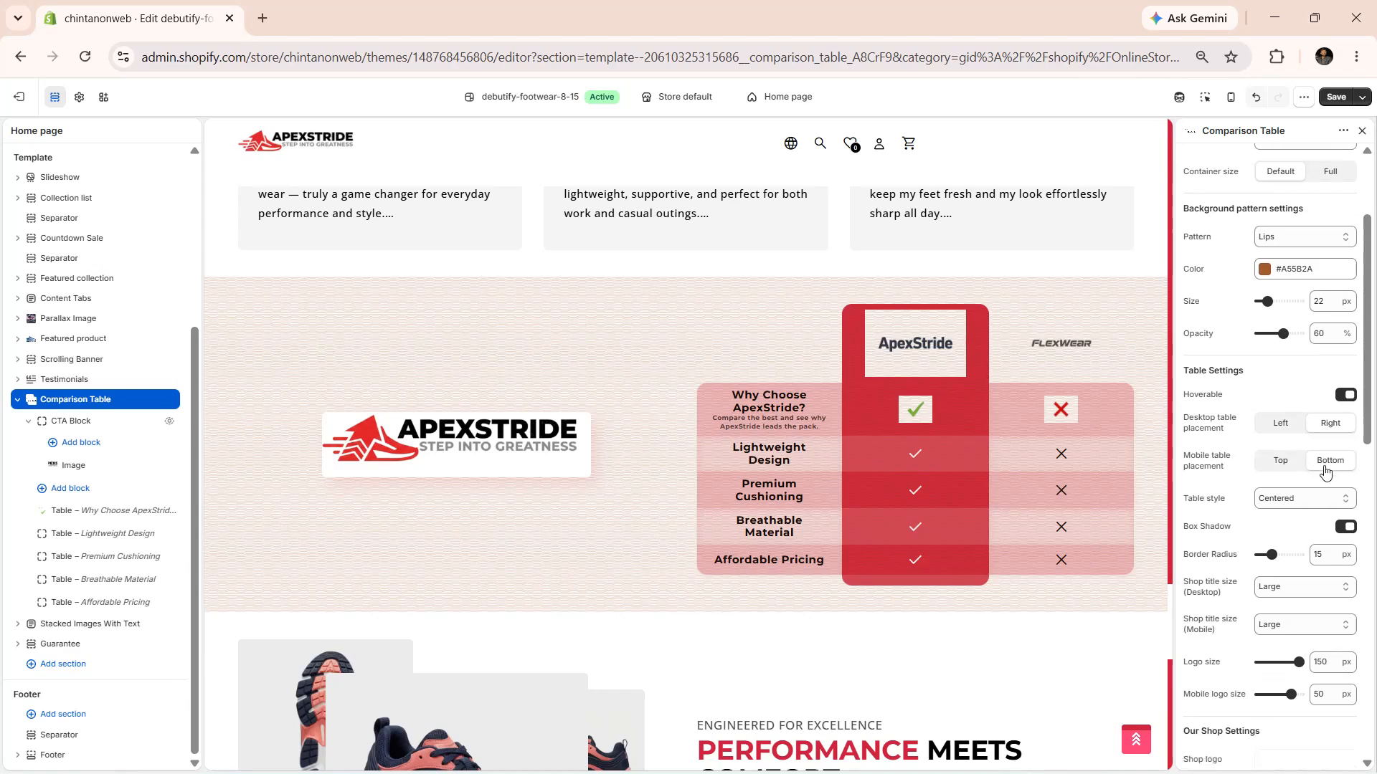
scroll(1323, 441, down, 1)
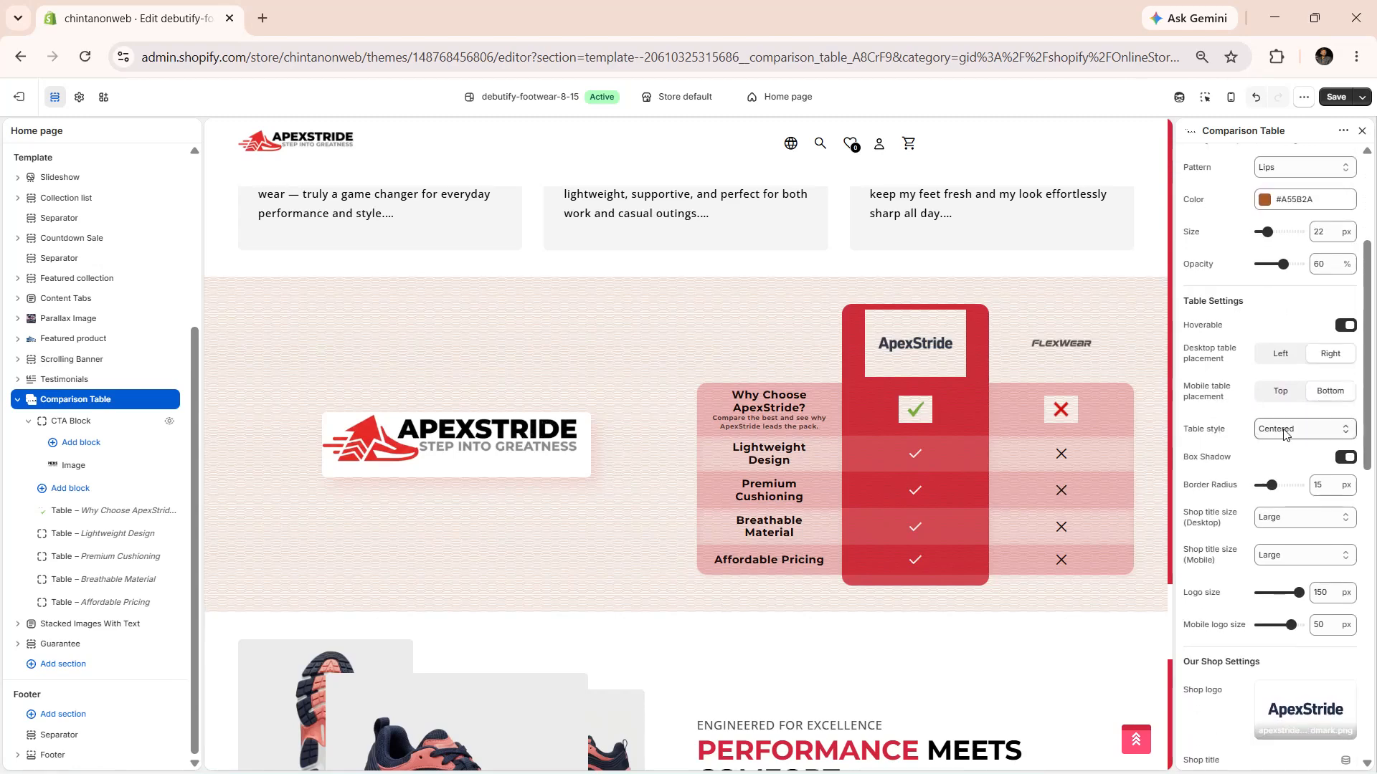
click(1284, 430)
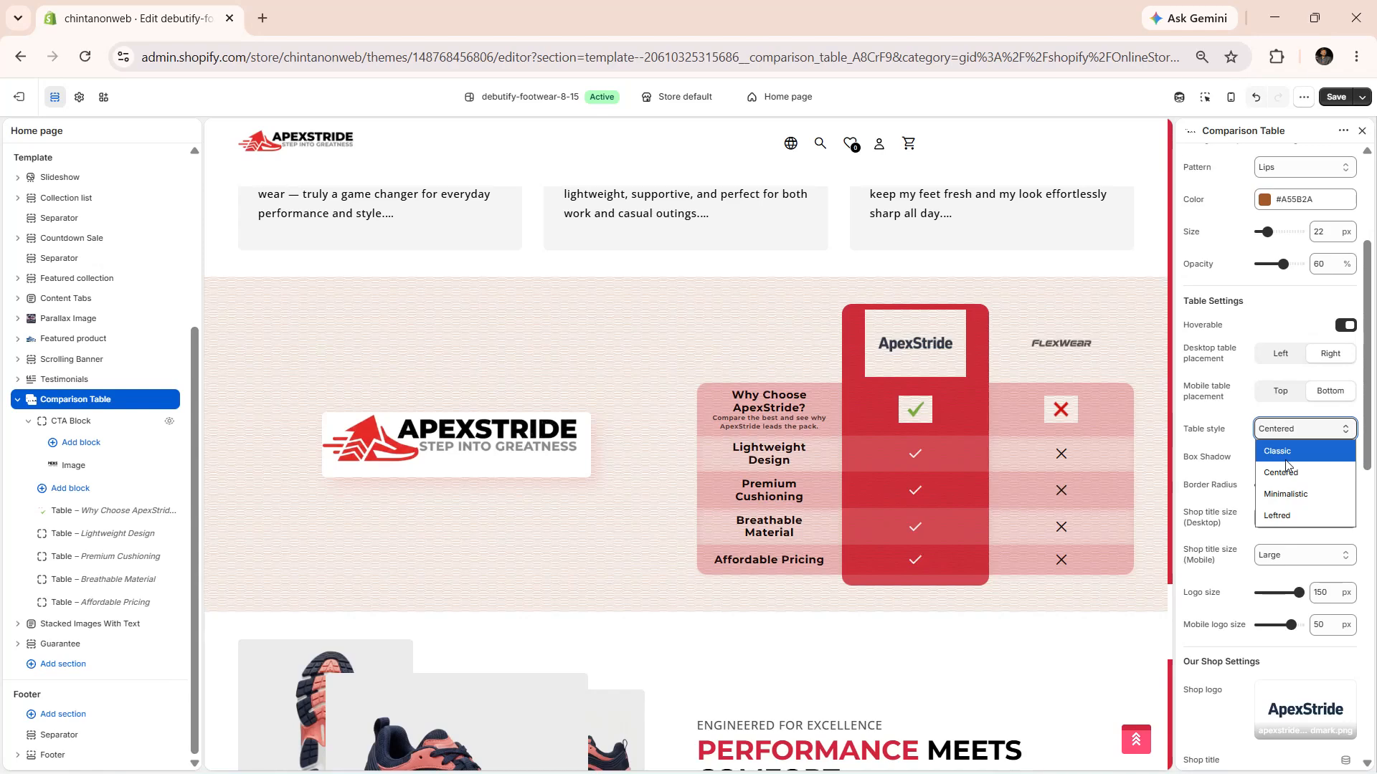
key(Escape)
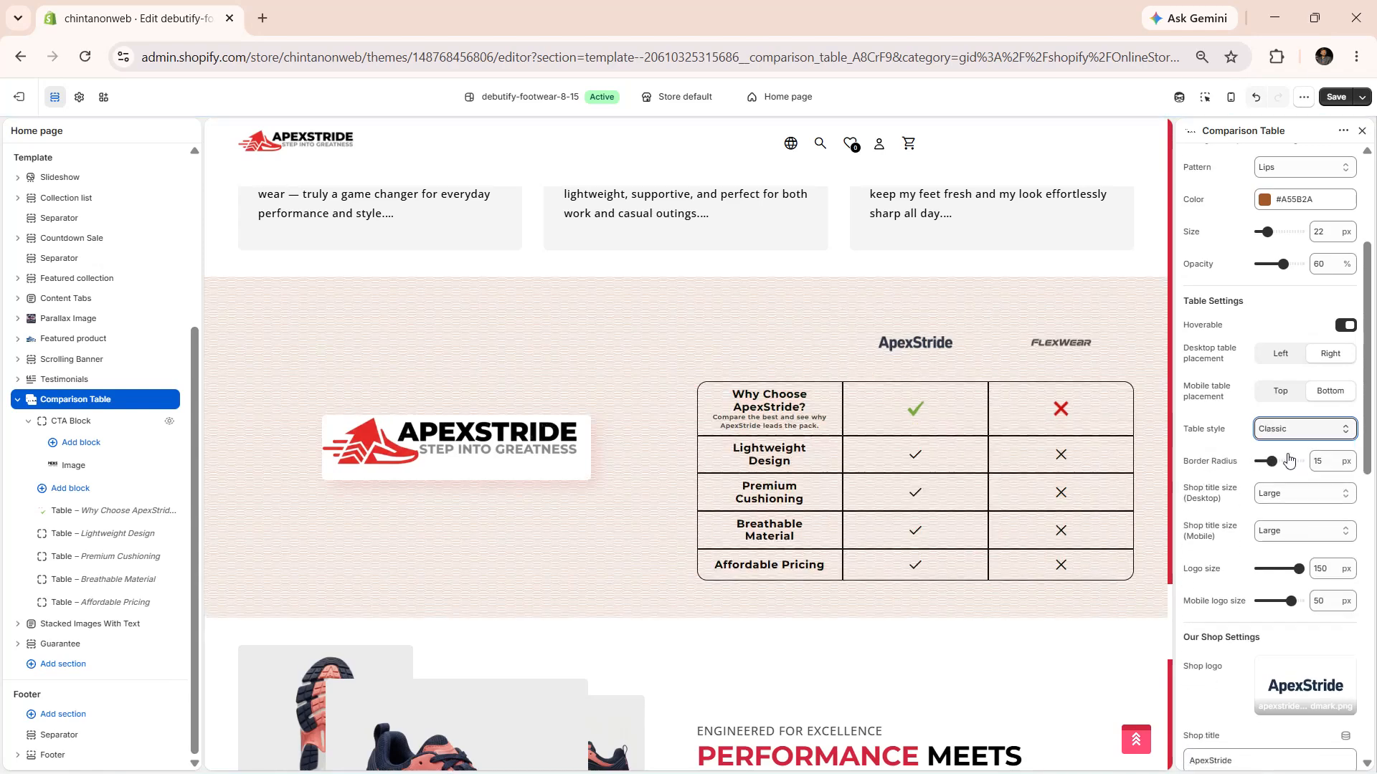
key(Down)
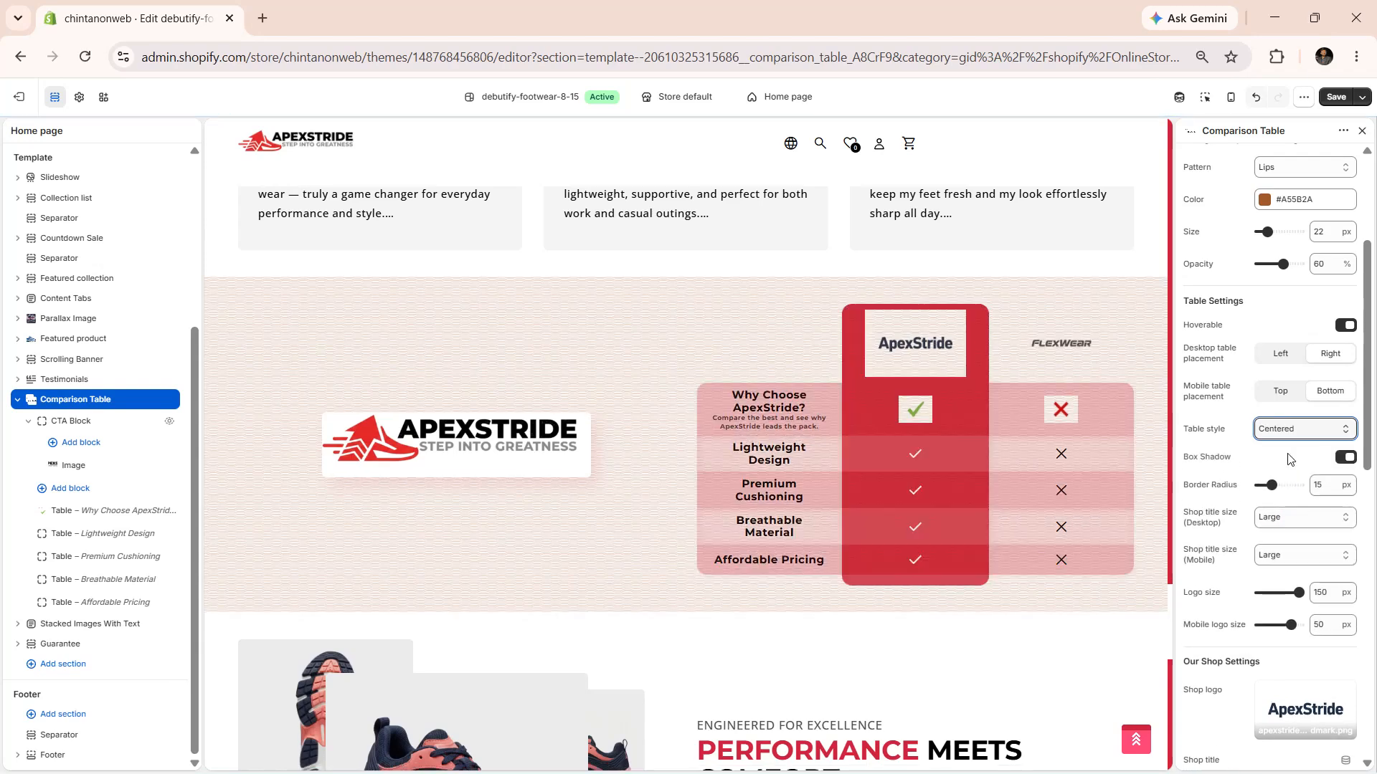
key(Down)
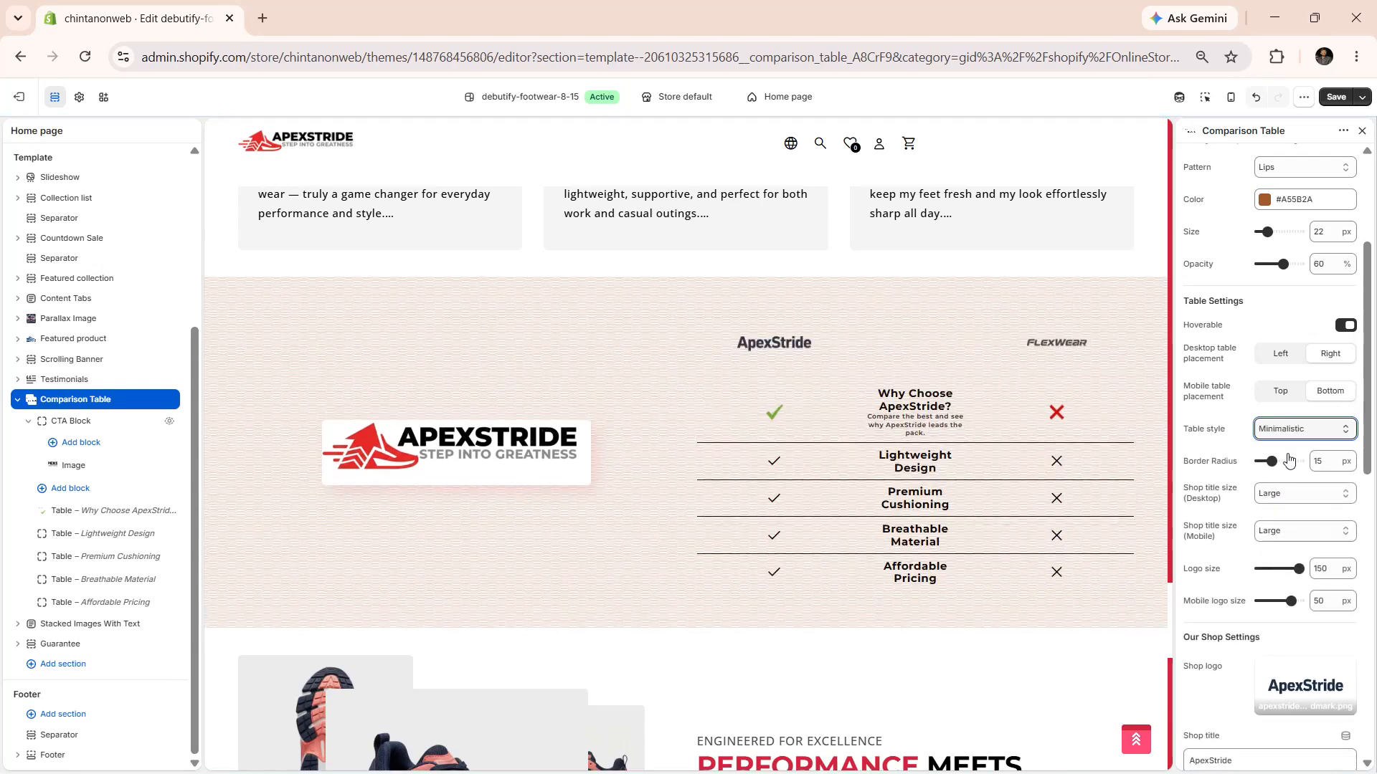
key(Down)
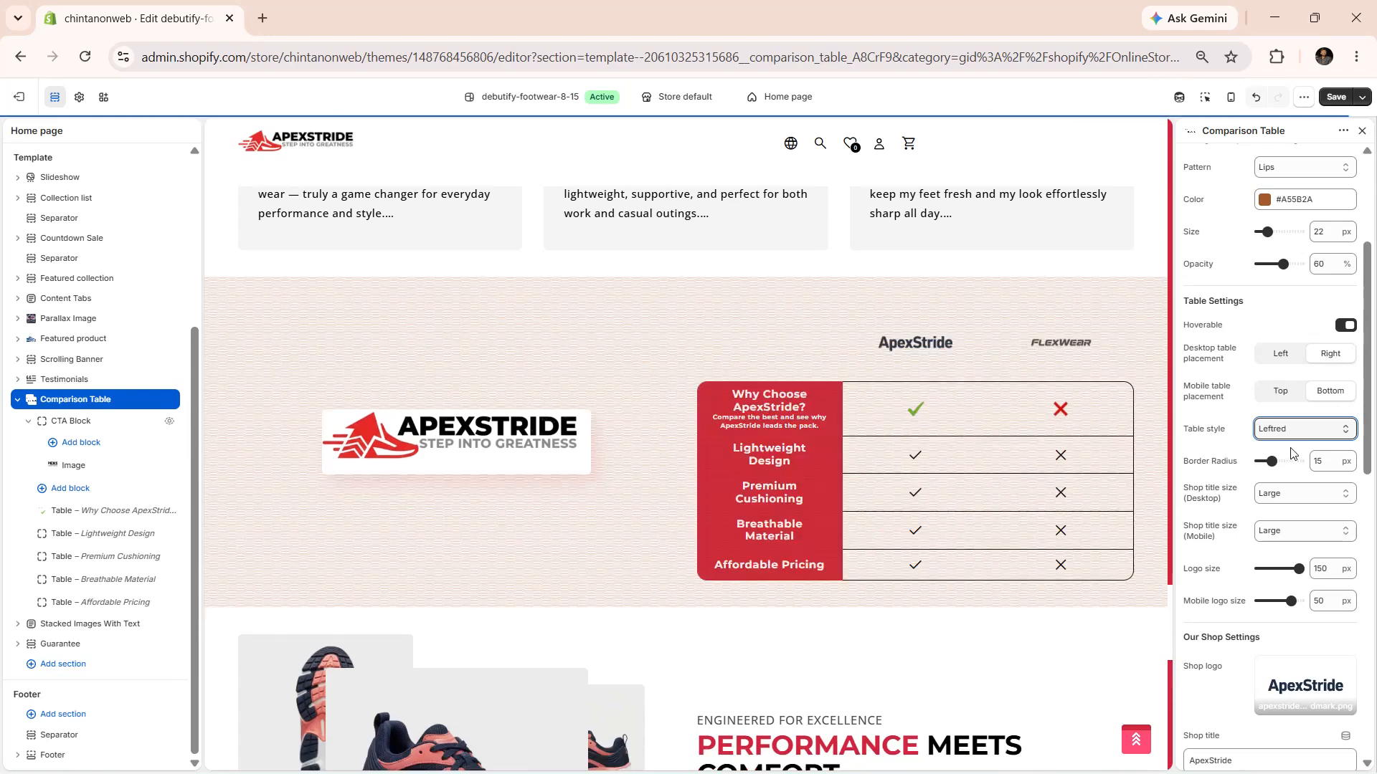
click(1293, 453)
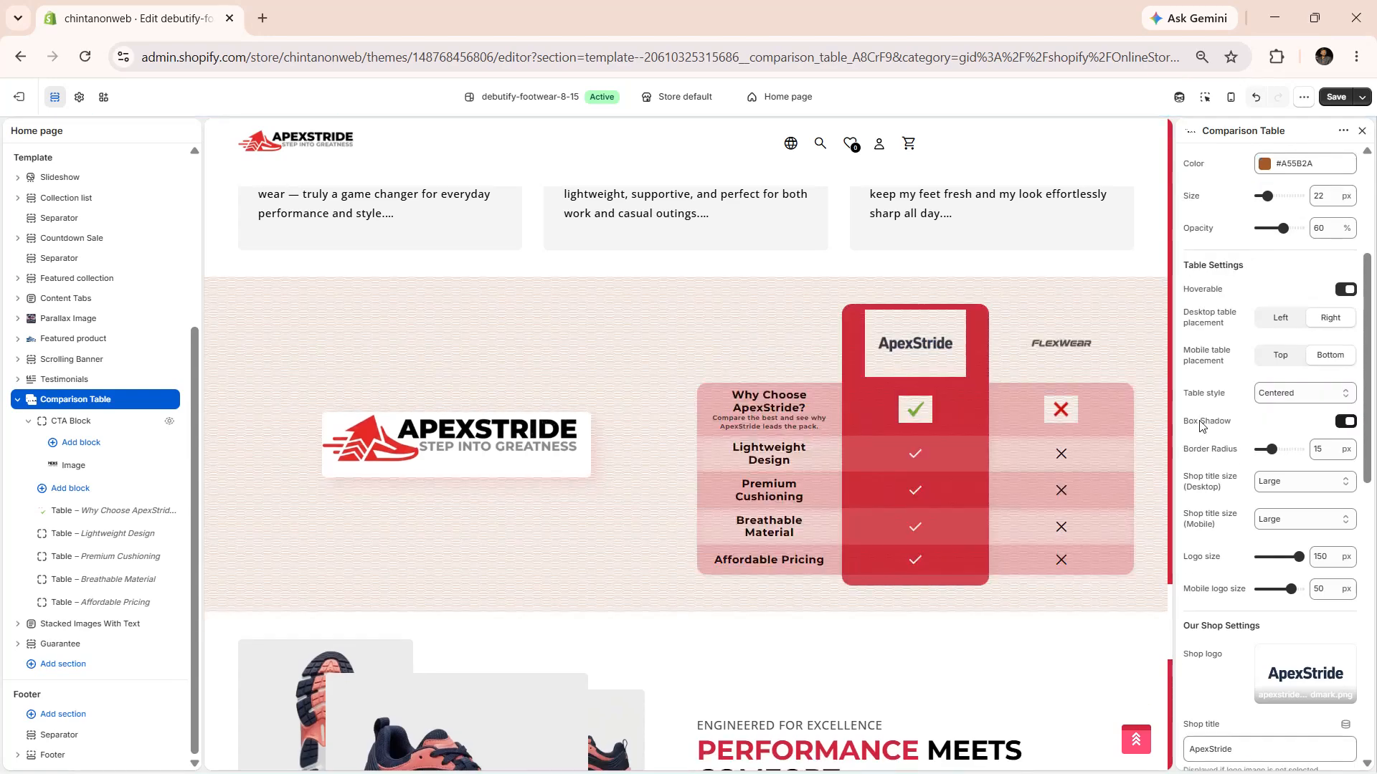
Toggle the table's box shadow off and back on, and set its border radius to 20 px
click(1338, 423)
click(1341, 422)
scroll(1252, 422, down, 1)
click(1260, 417)
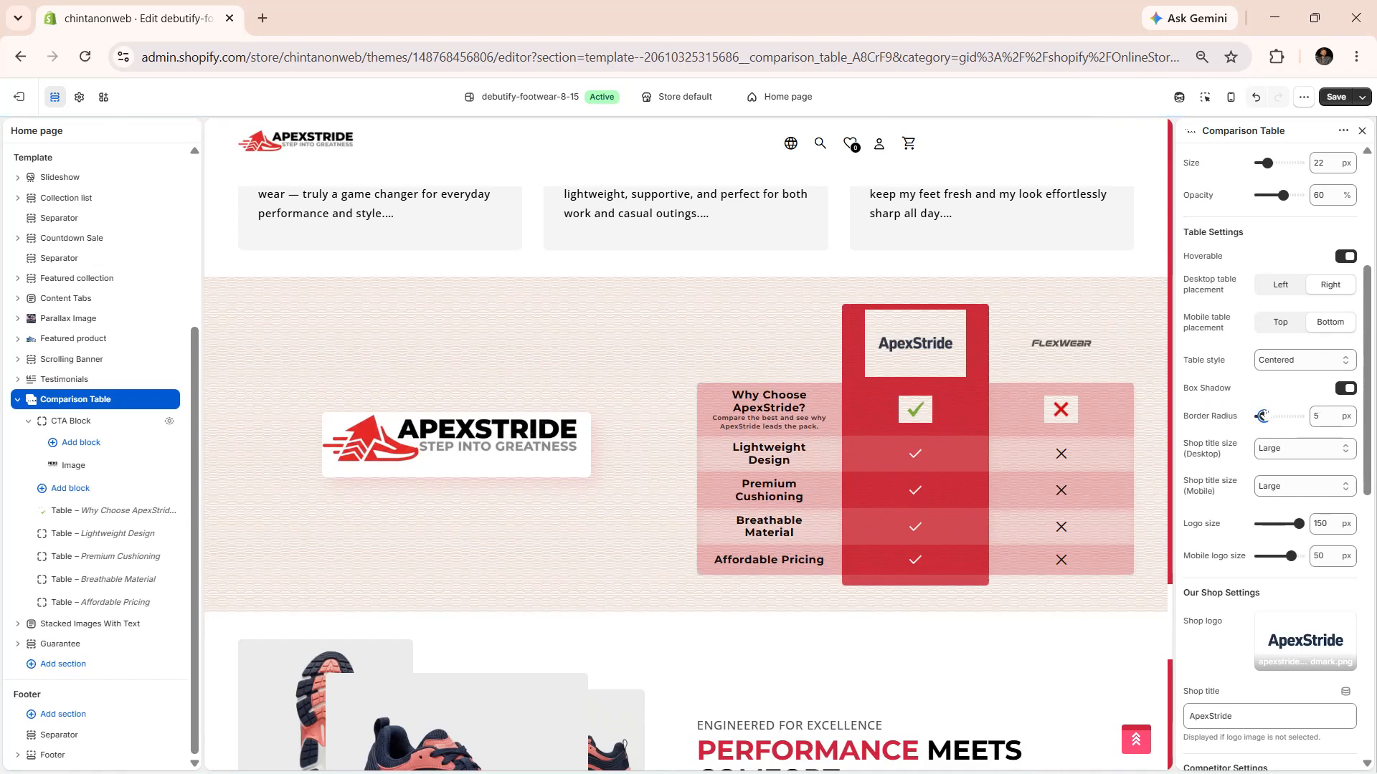
click(1276, 417)
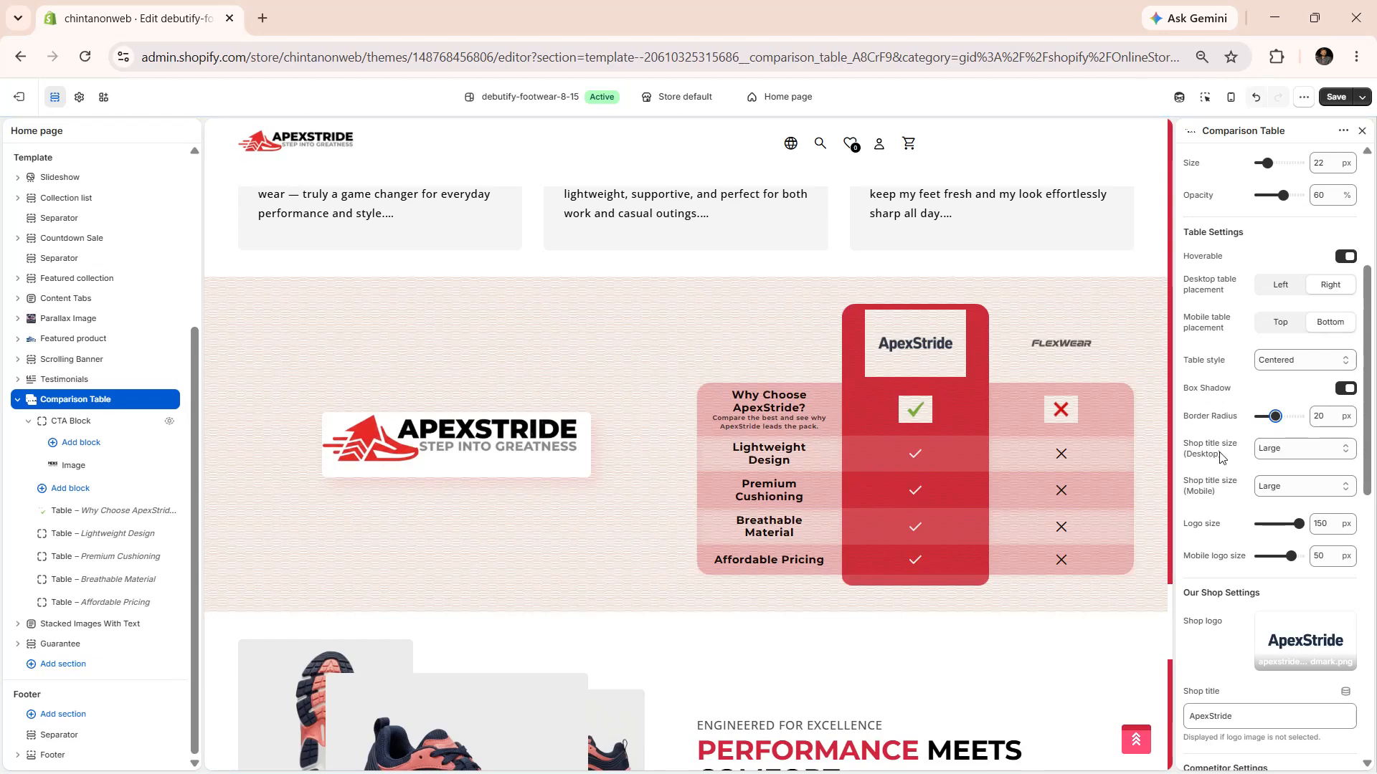
Check the desktop and mobile shop title size options and set the logo size to 100 px
click(1265, 451)
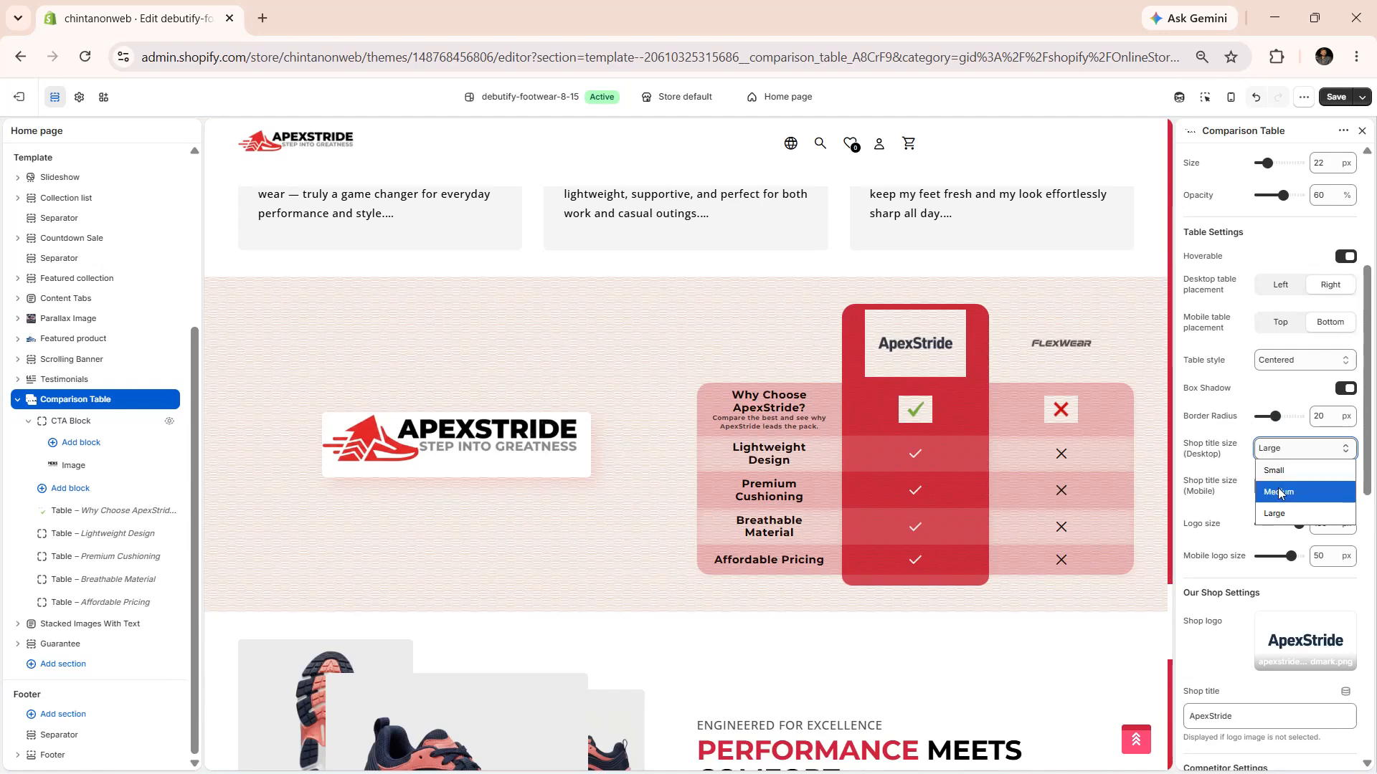
click(1229, 499)
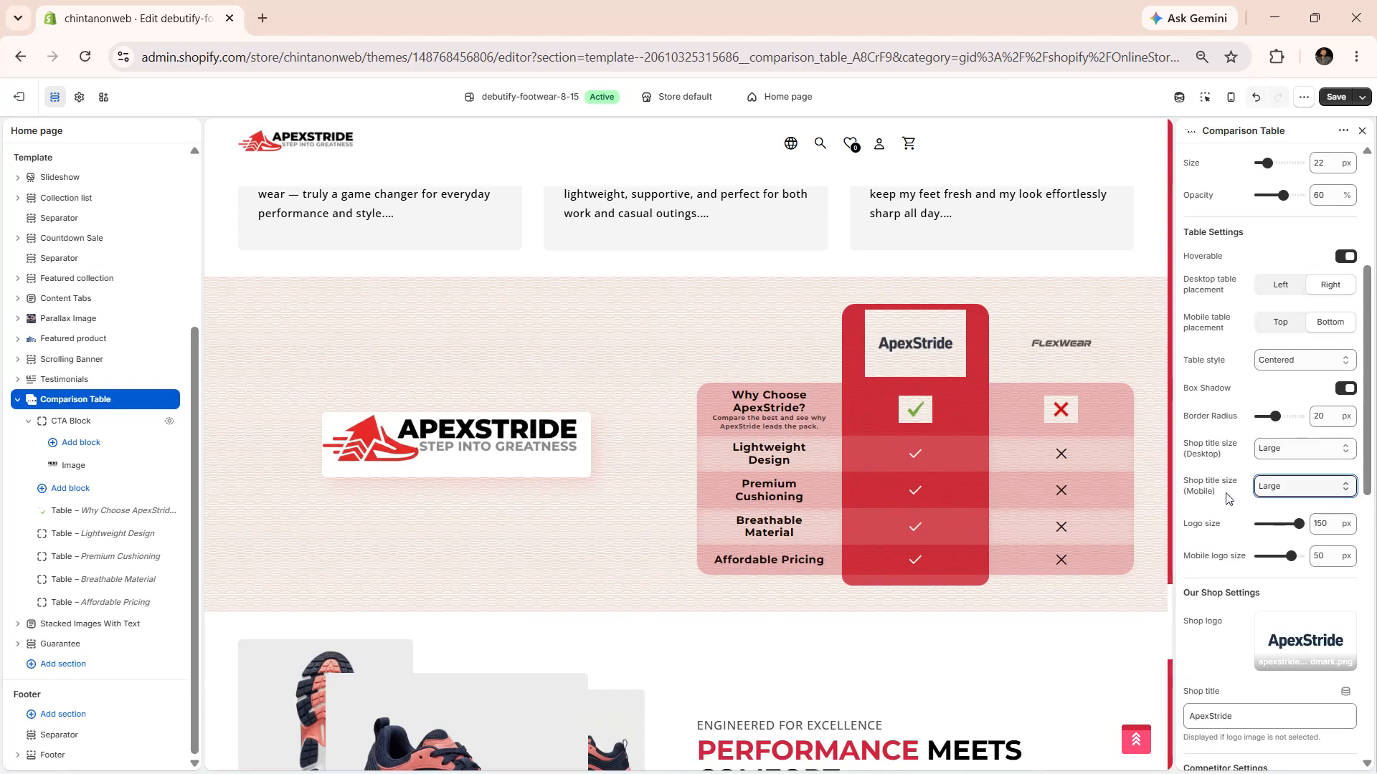
click(1280, 488)
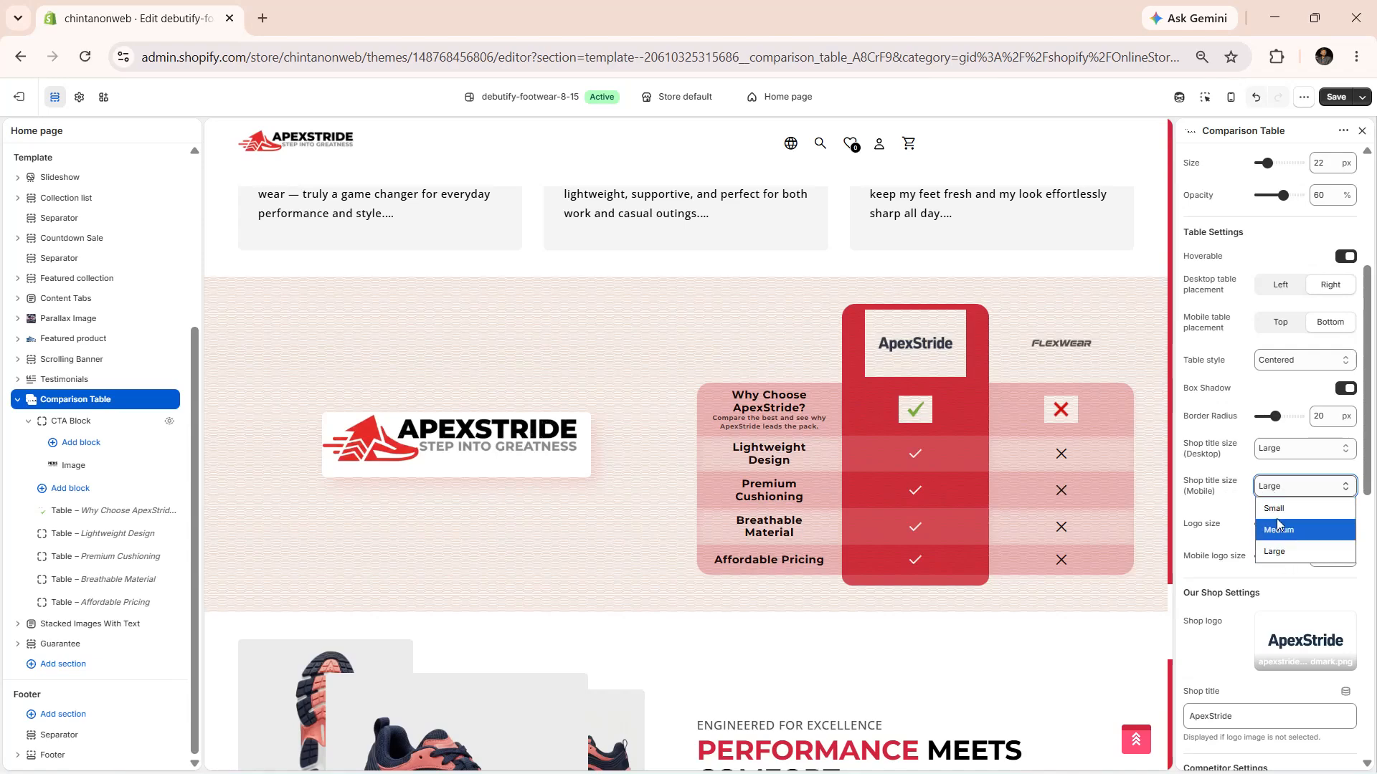
click(1207, 512)
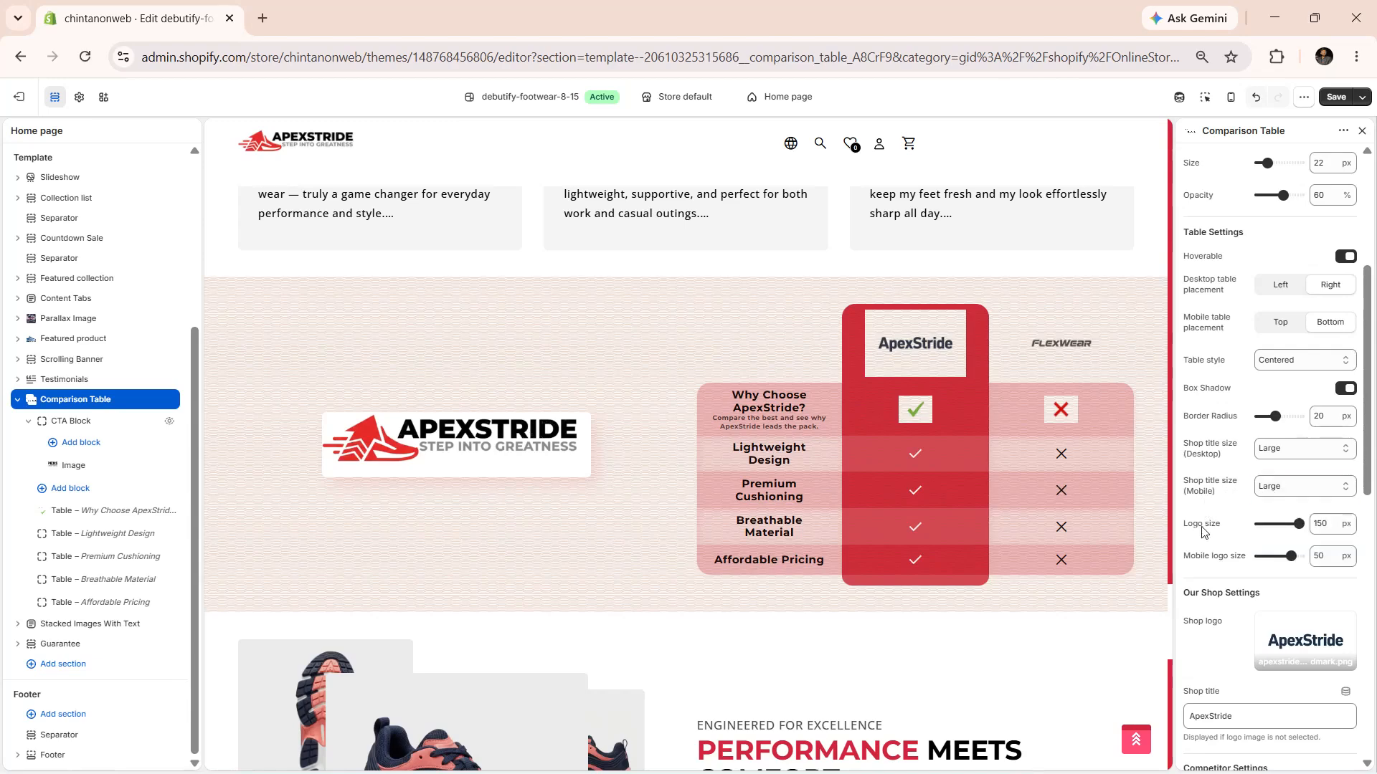
click(1283, 524)
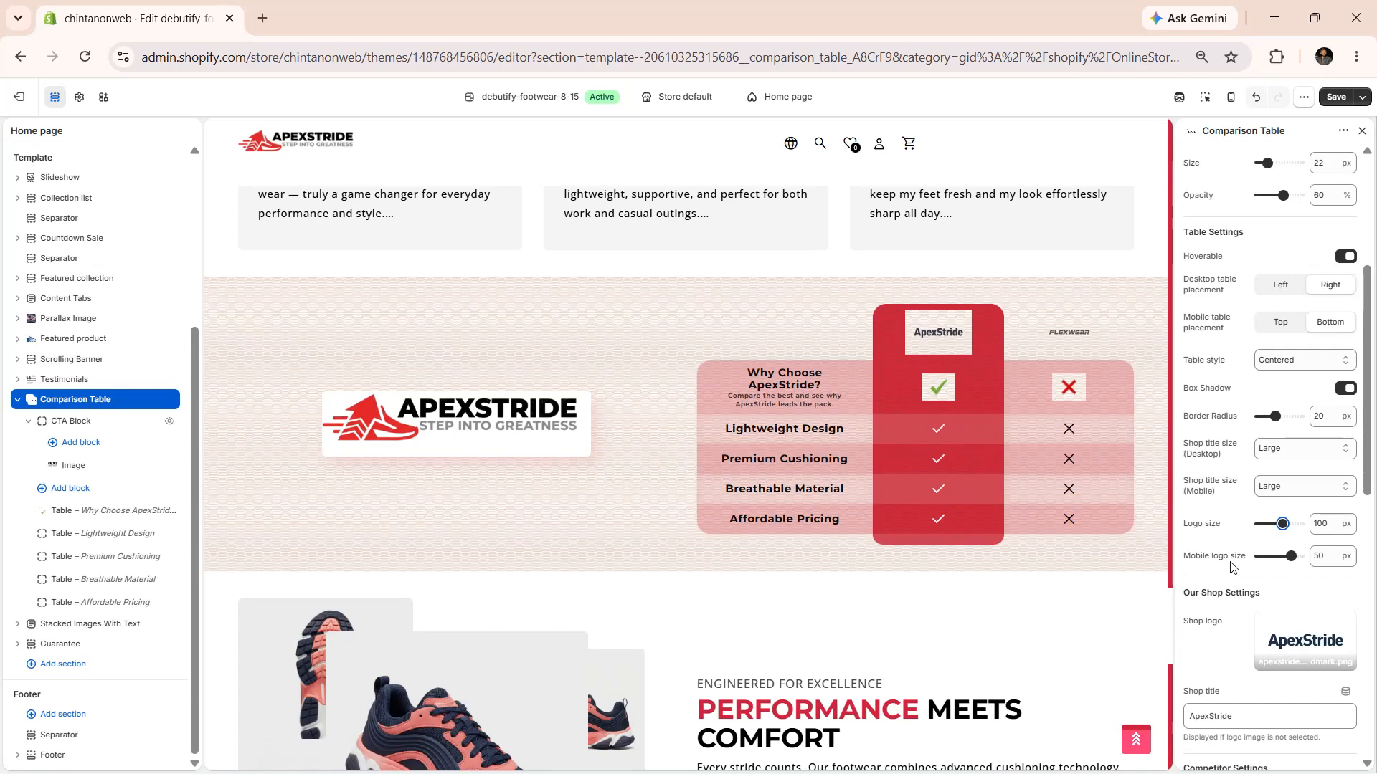
Review the shop and competitor logo and title settings and check the table's title and subtitle size options
scroll(1219, 502, down, 4)
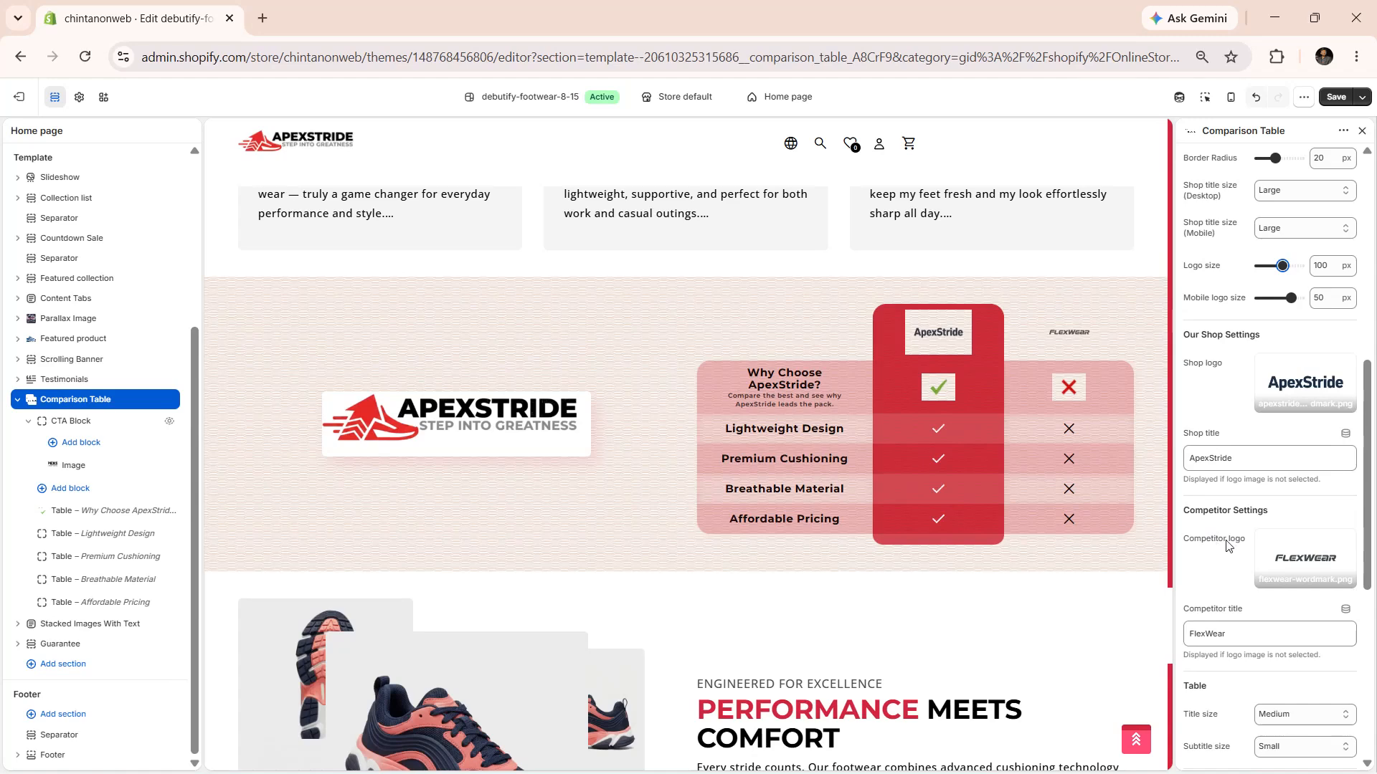
scroll(1227, 547, down, 2)
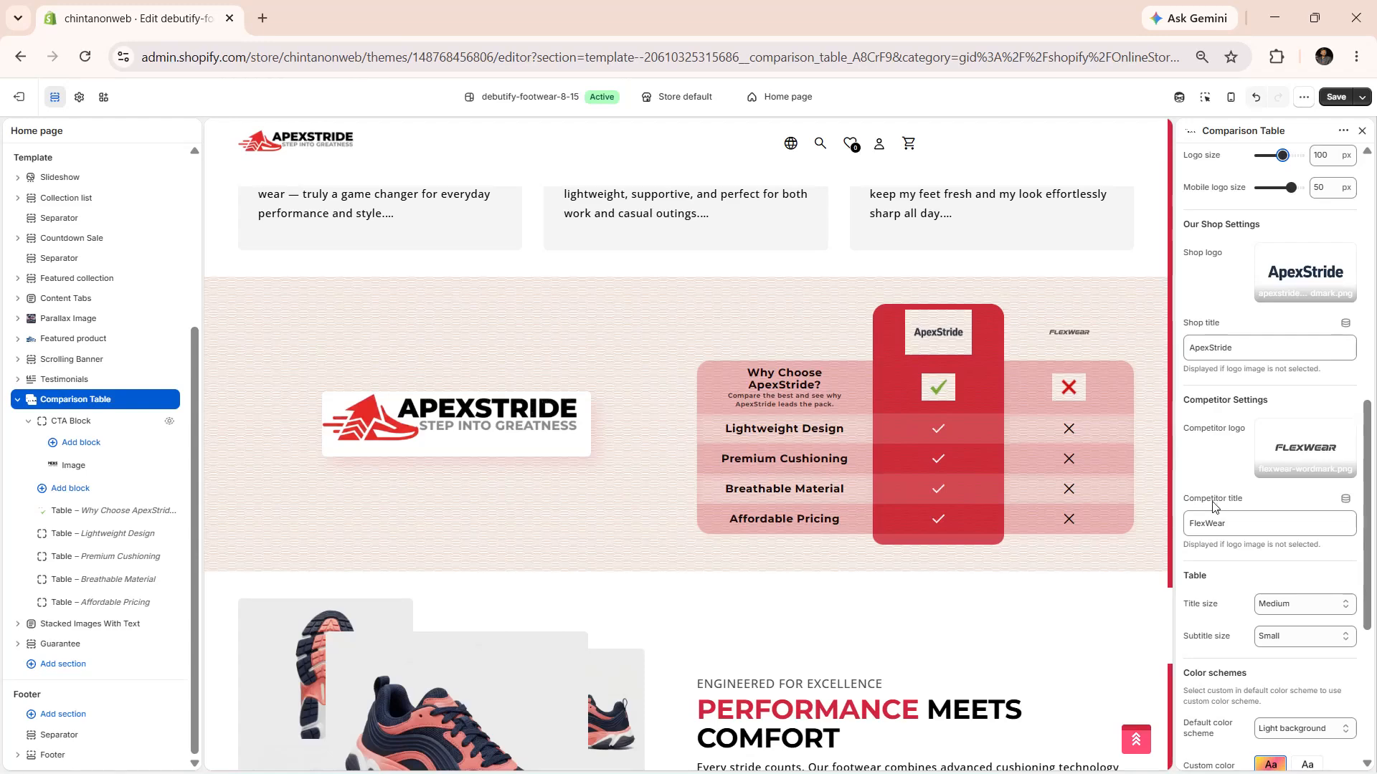
scroll(1212, 506, down, 3)
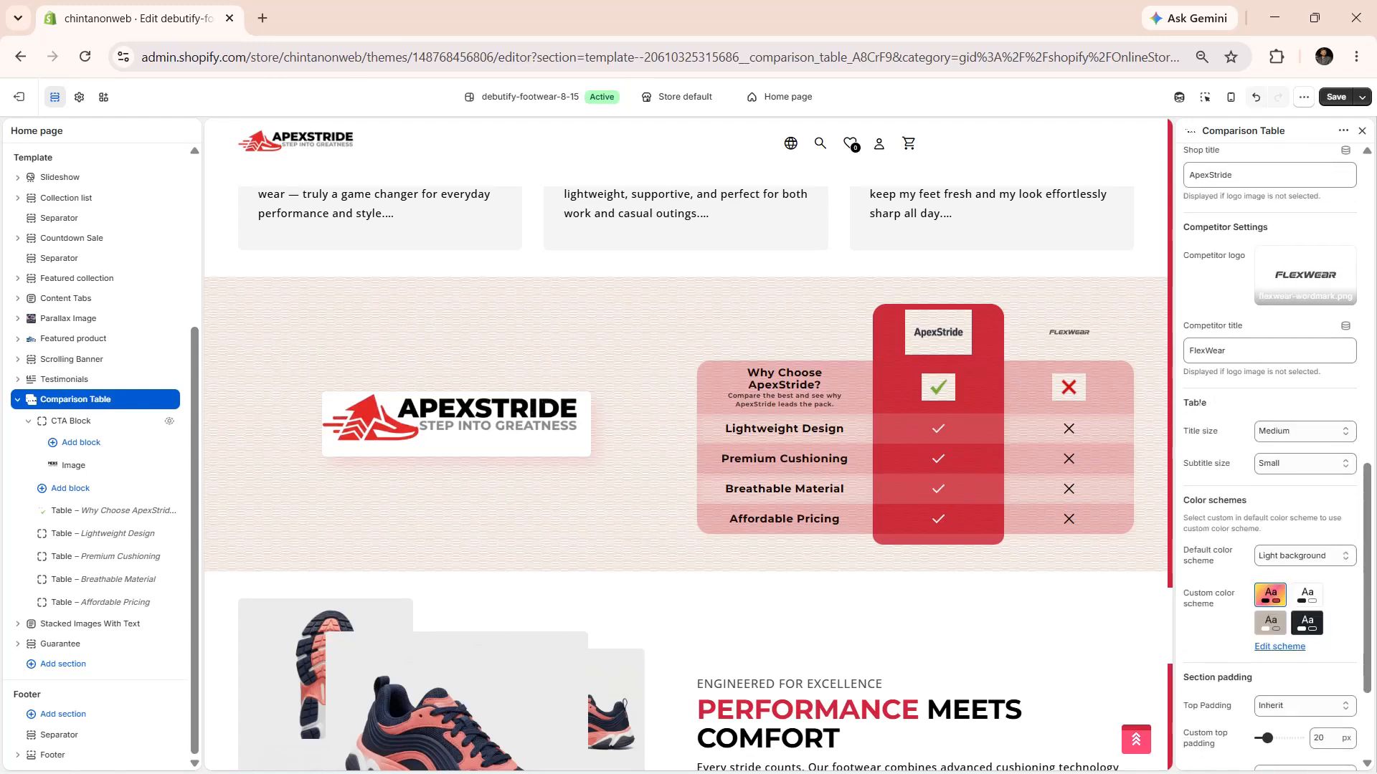
click(1274, 434)
click(1273, 433)
click(1275, 467)
click(1275, 467)
click(1275, 468)
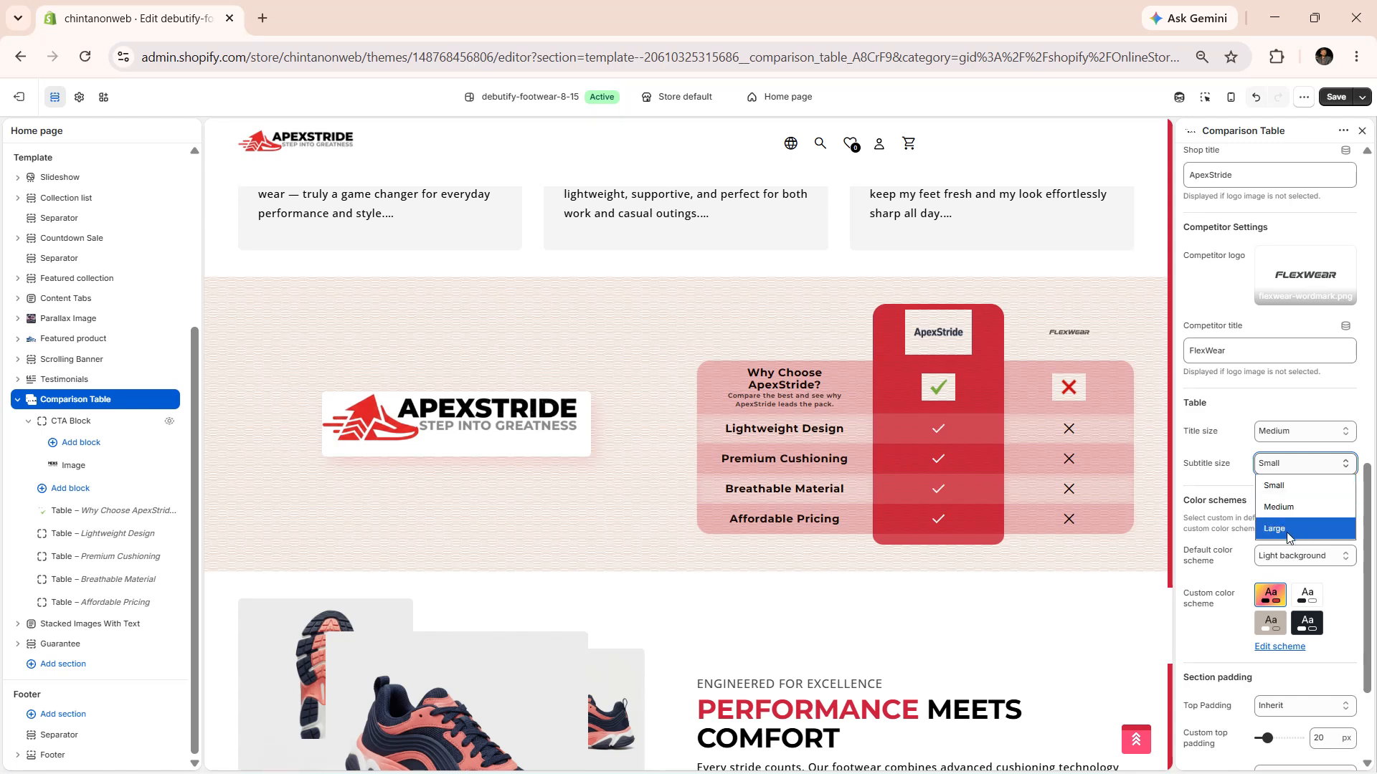
click(1209, 489)
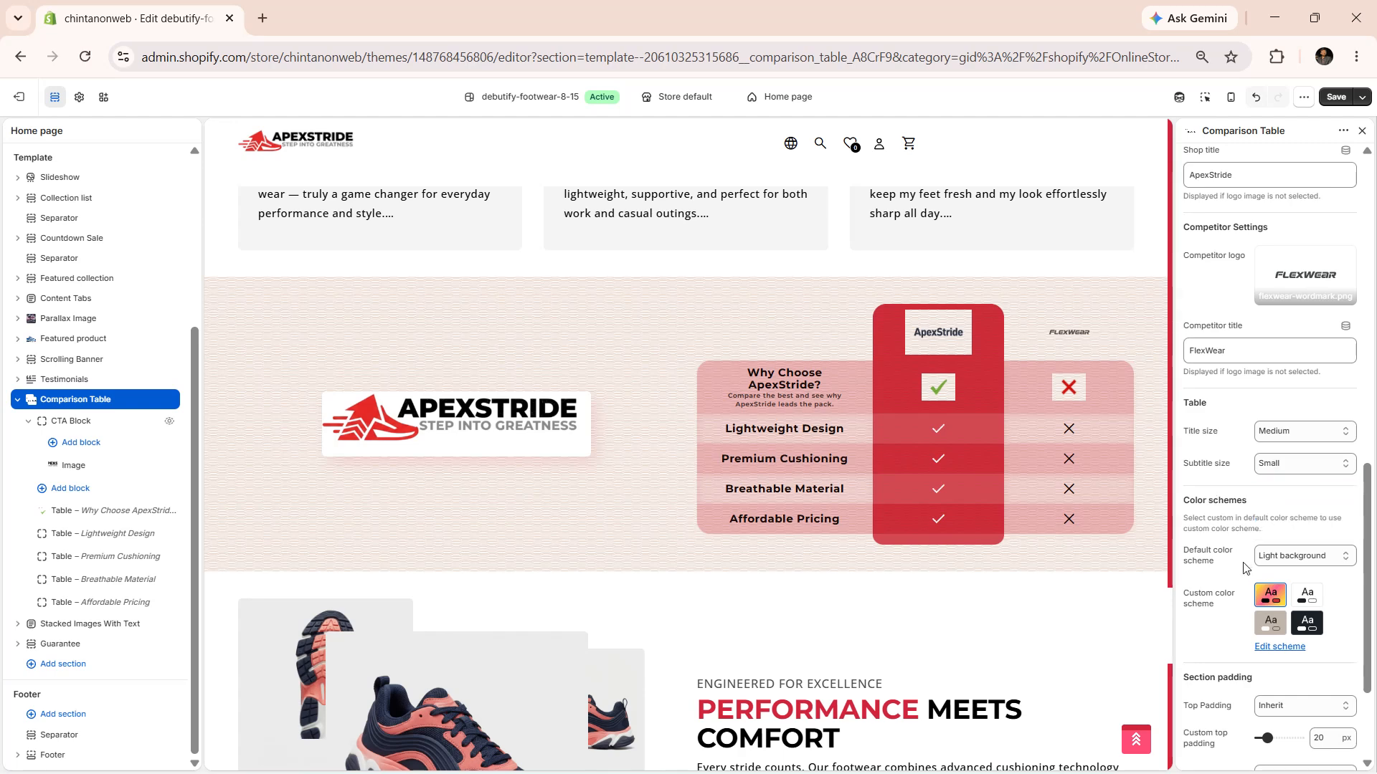
Check the available default color schemes and the top and bottom padding options for the Comparison Table section
click(1271, 555)
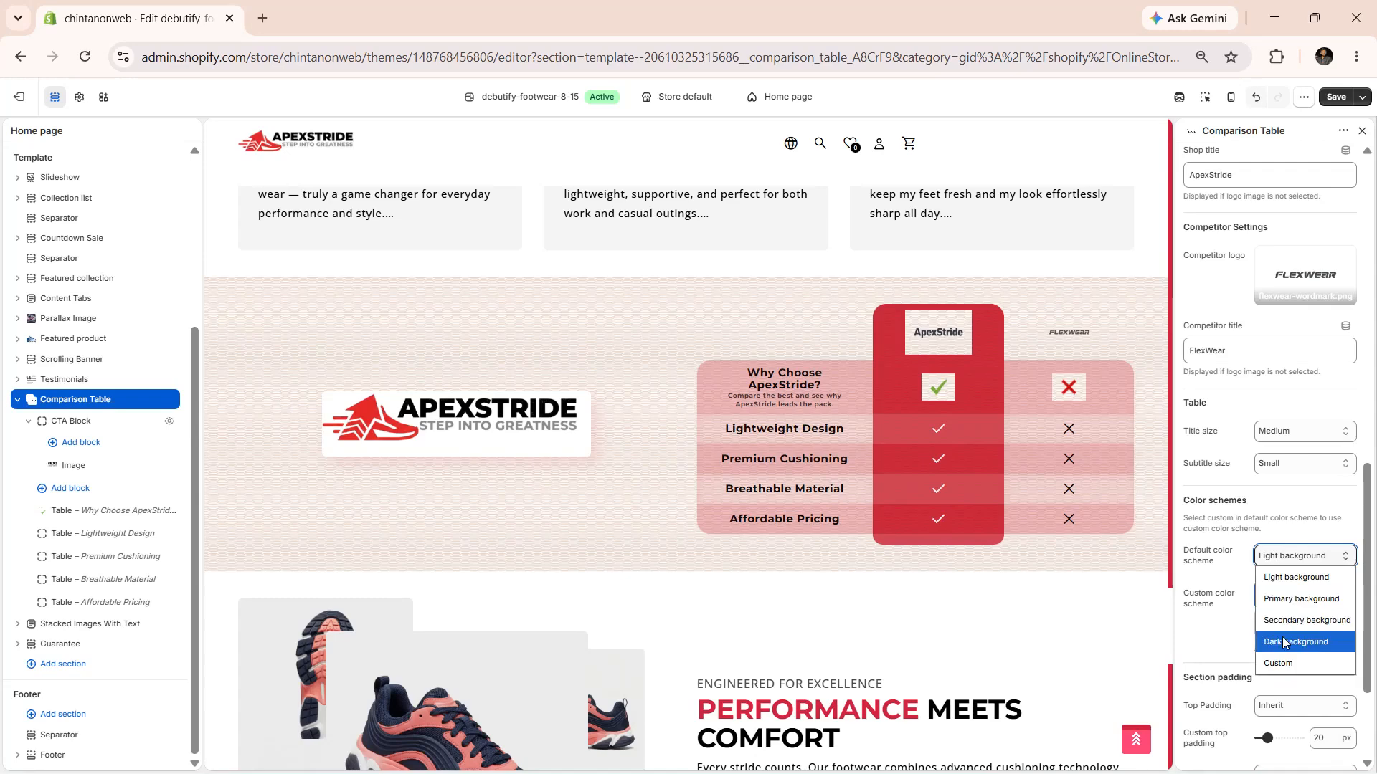
click(1228, 663)
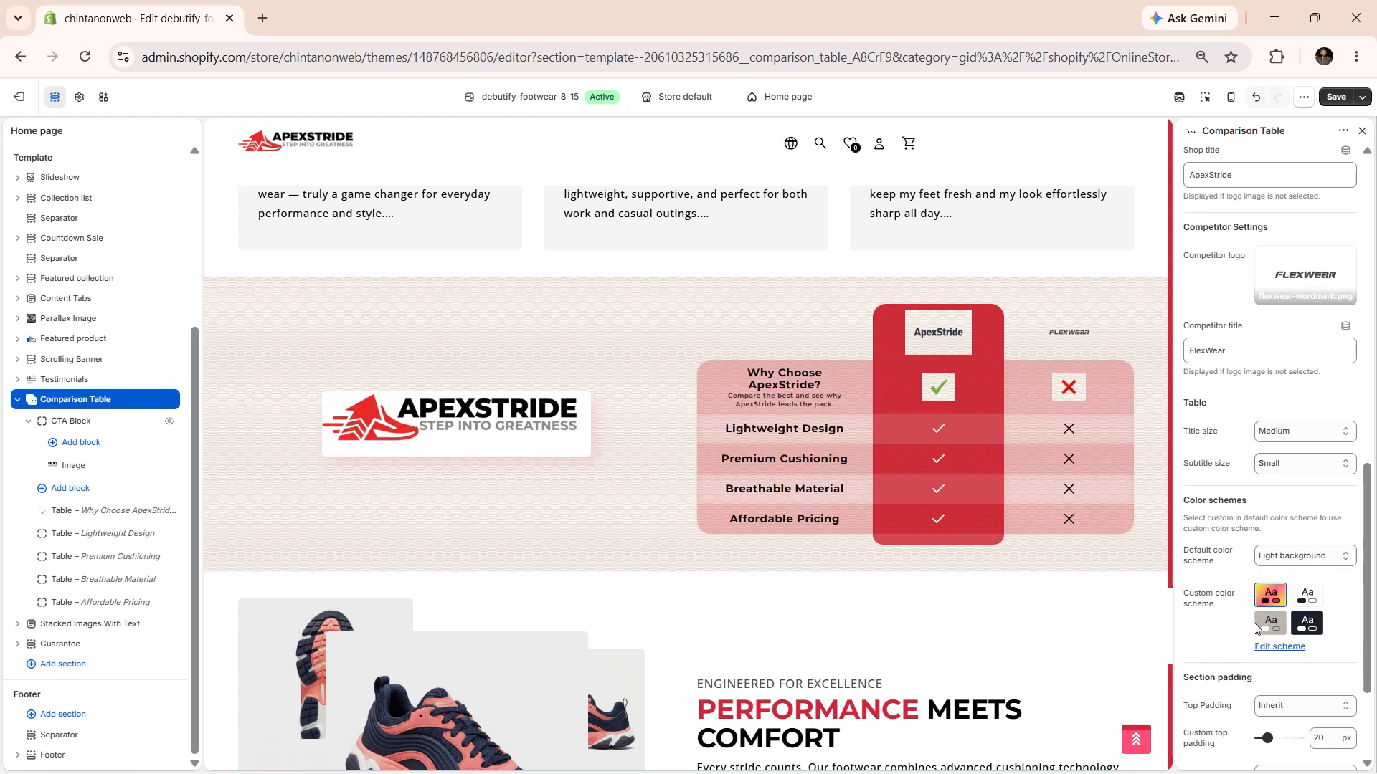
scroll(1230, 627, down, 3)
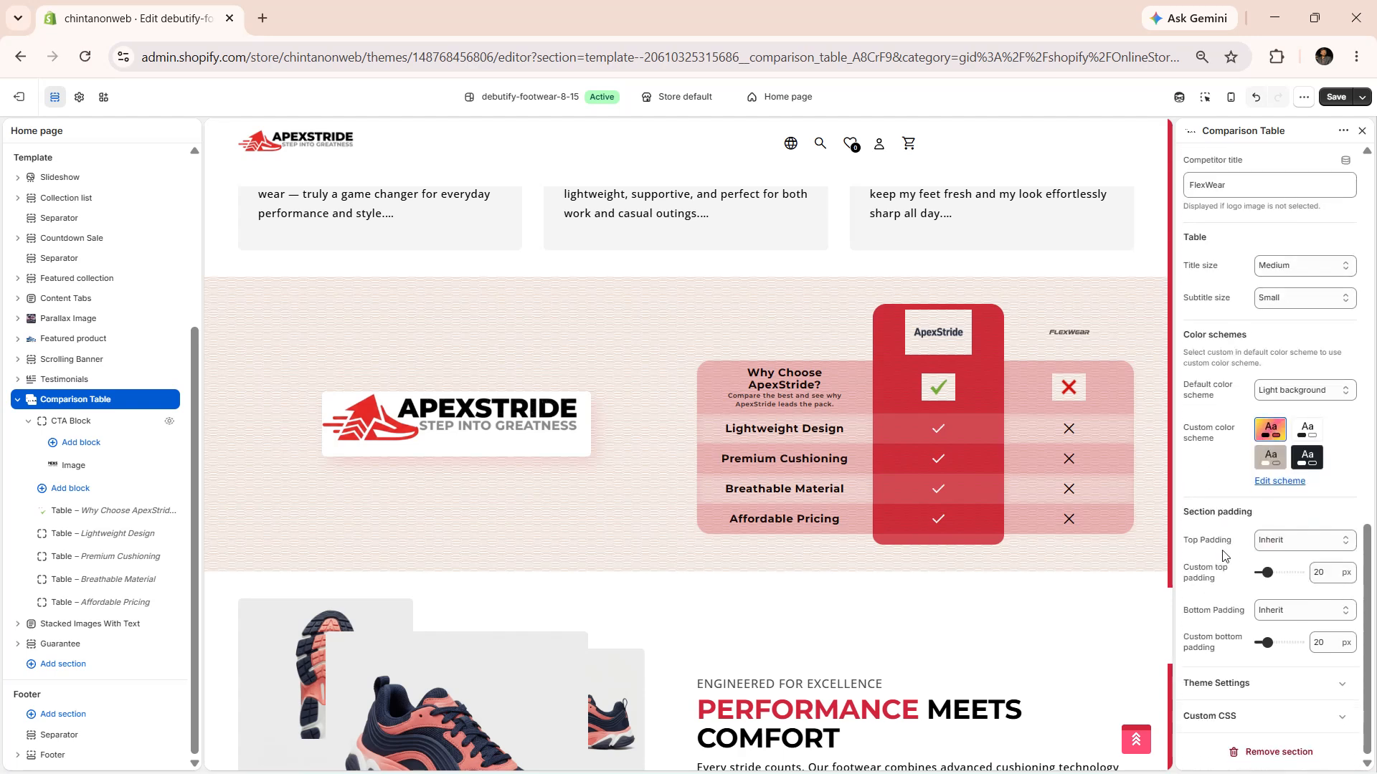
click(1260, 543)
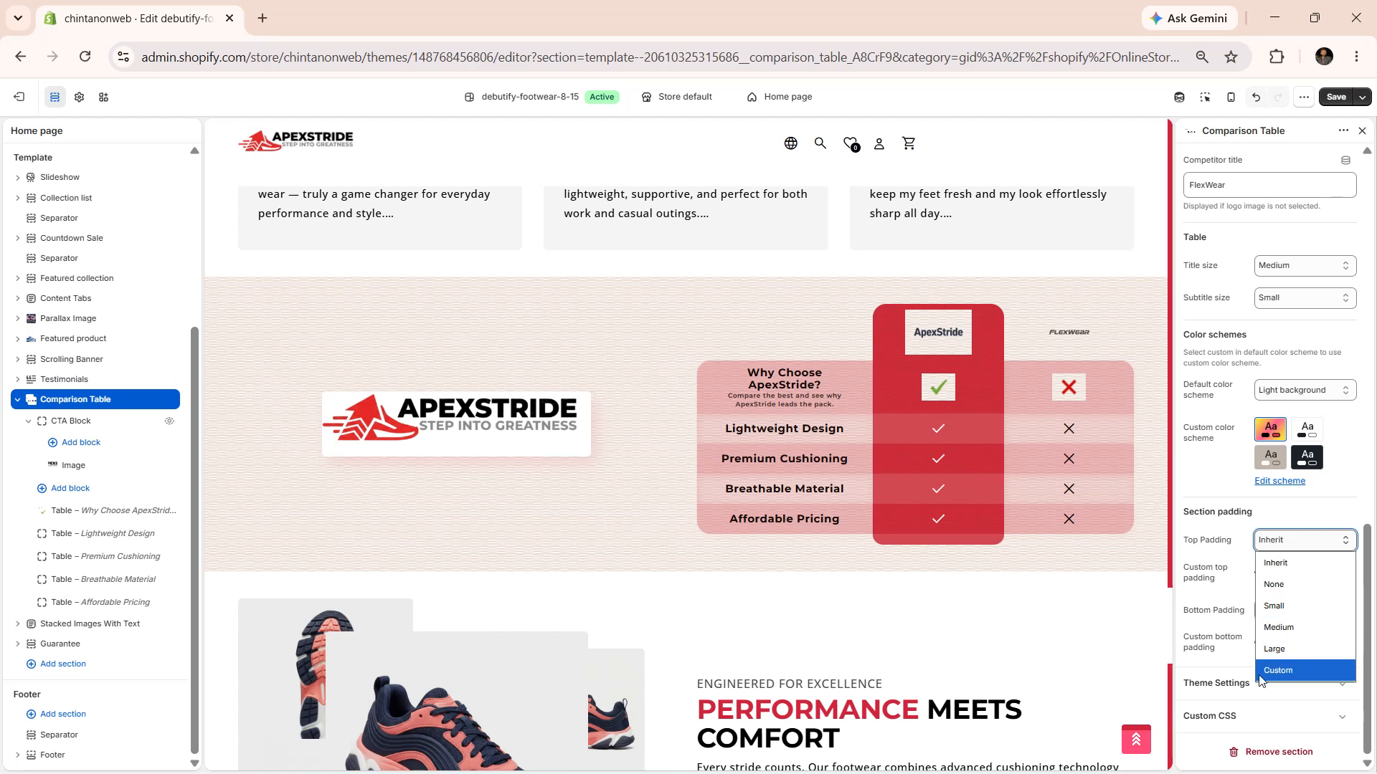
click(1228, 584)
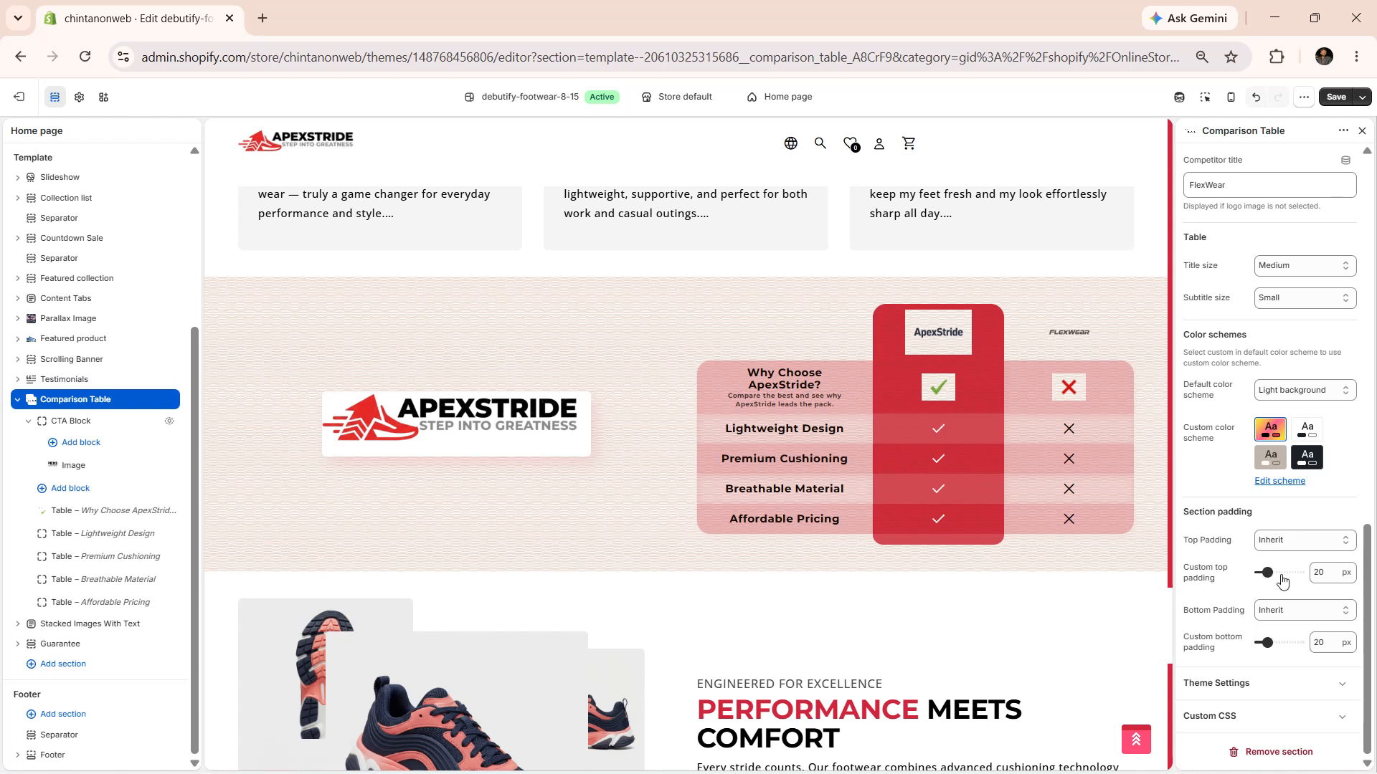
click(1271, 610)
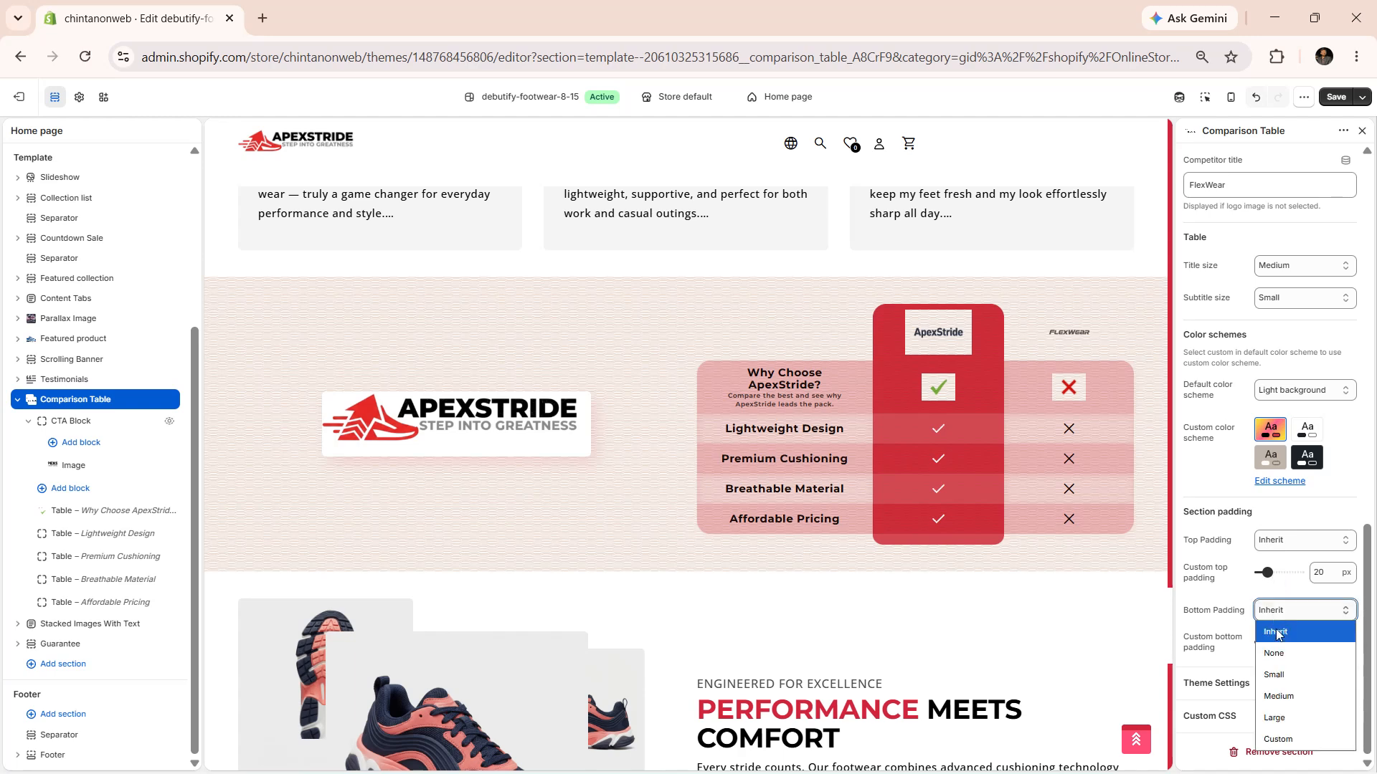
click(1224, 623)
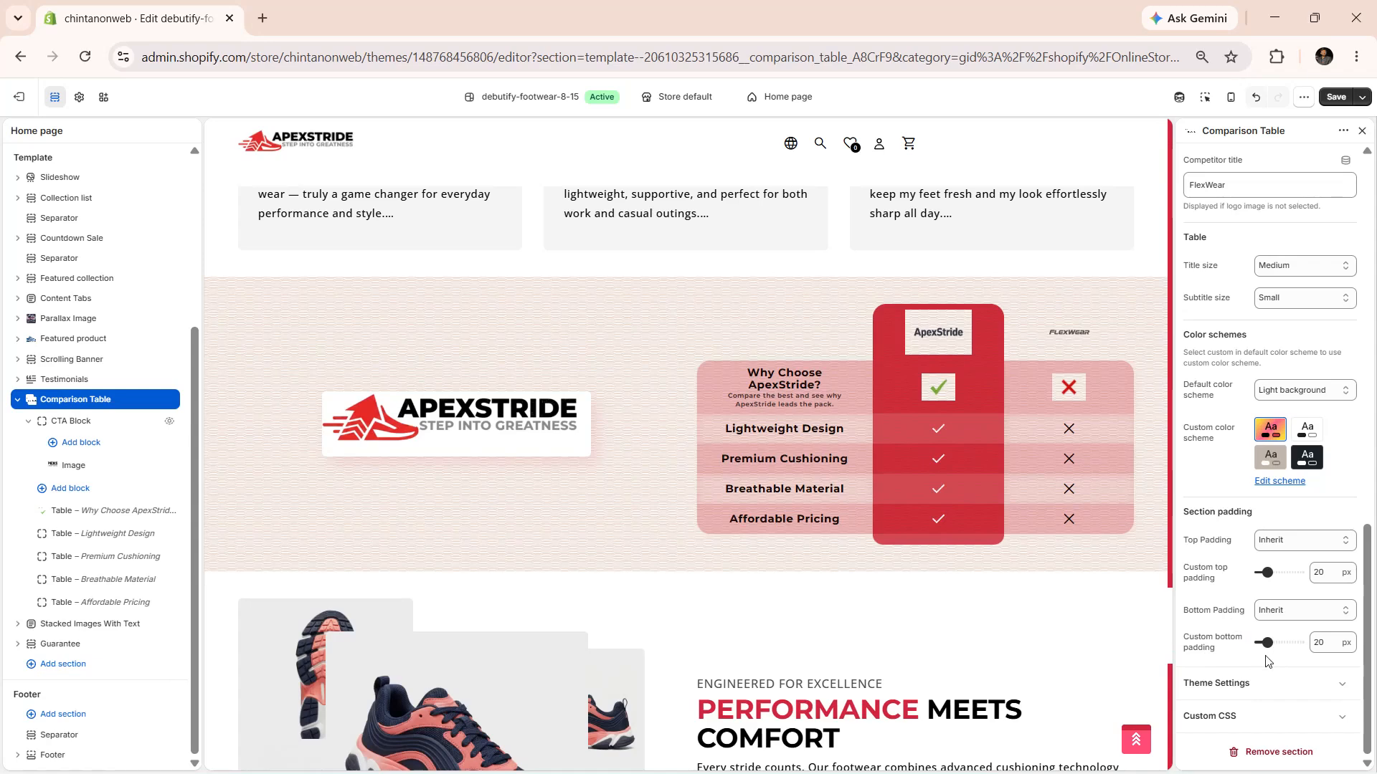
Look through the block types that can be added inside the CTA Block, without adding one
click(92, 446)
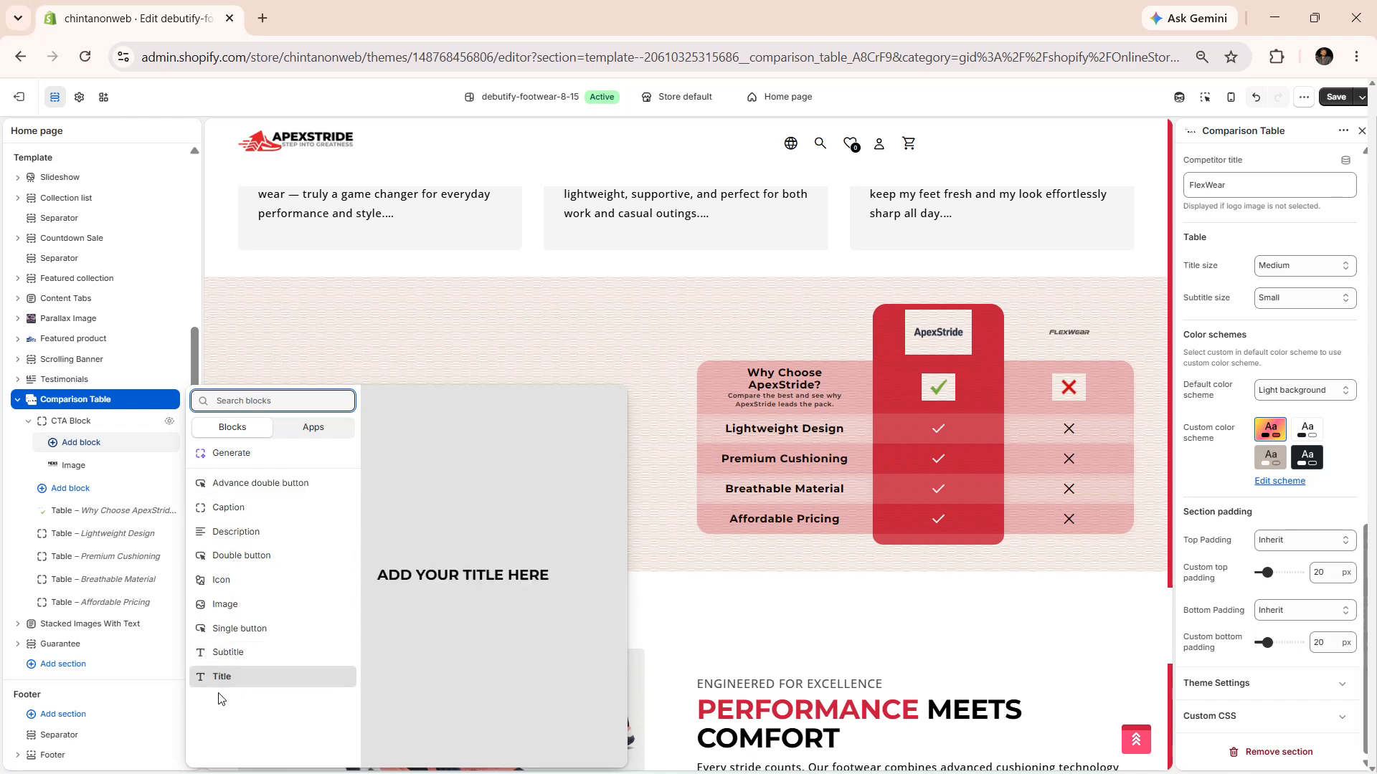
click(373, 368)
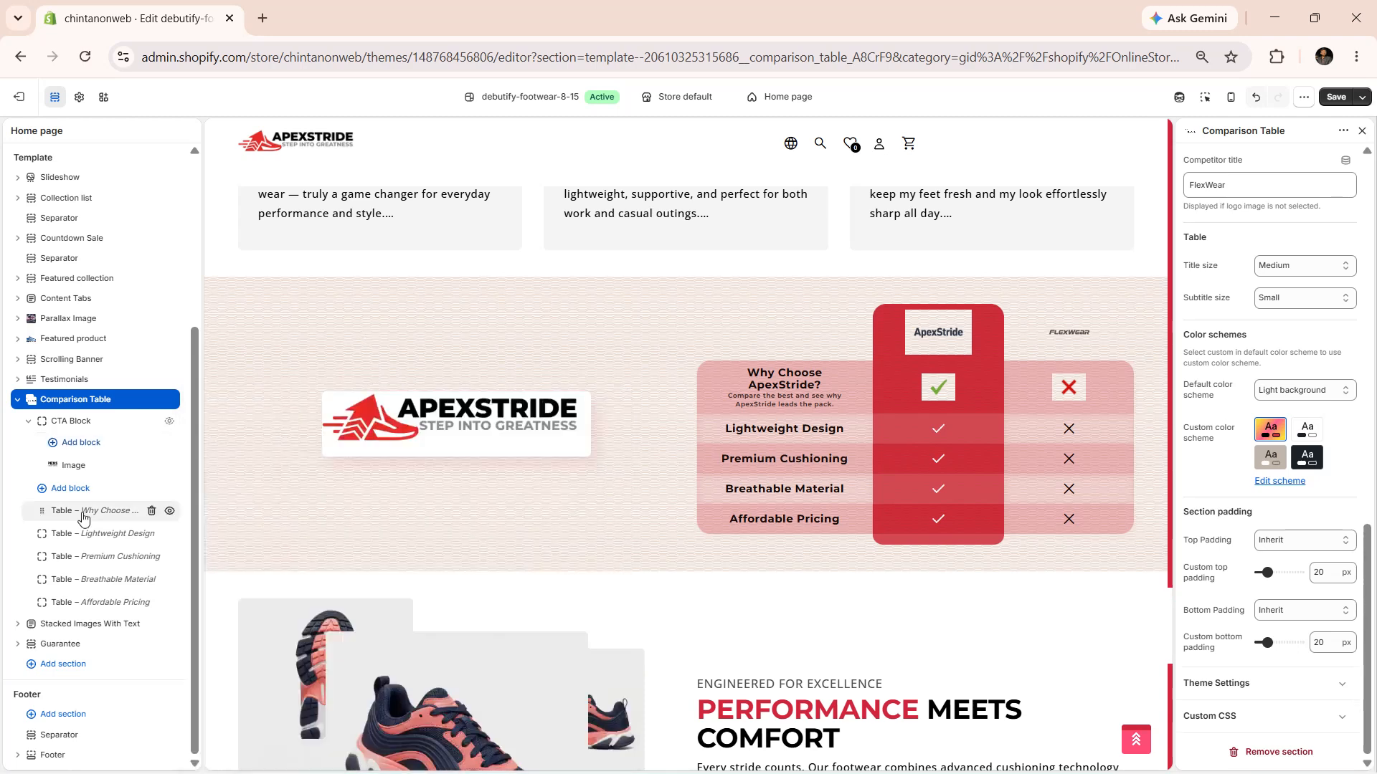
Open the "Why Choose ApexStride?" table block, try the Text display type, restore Image and review its icon and image settings
click(84, 516)
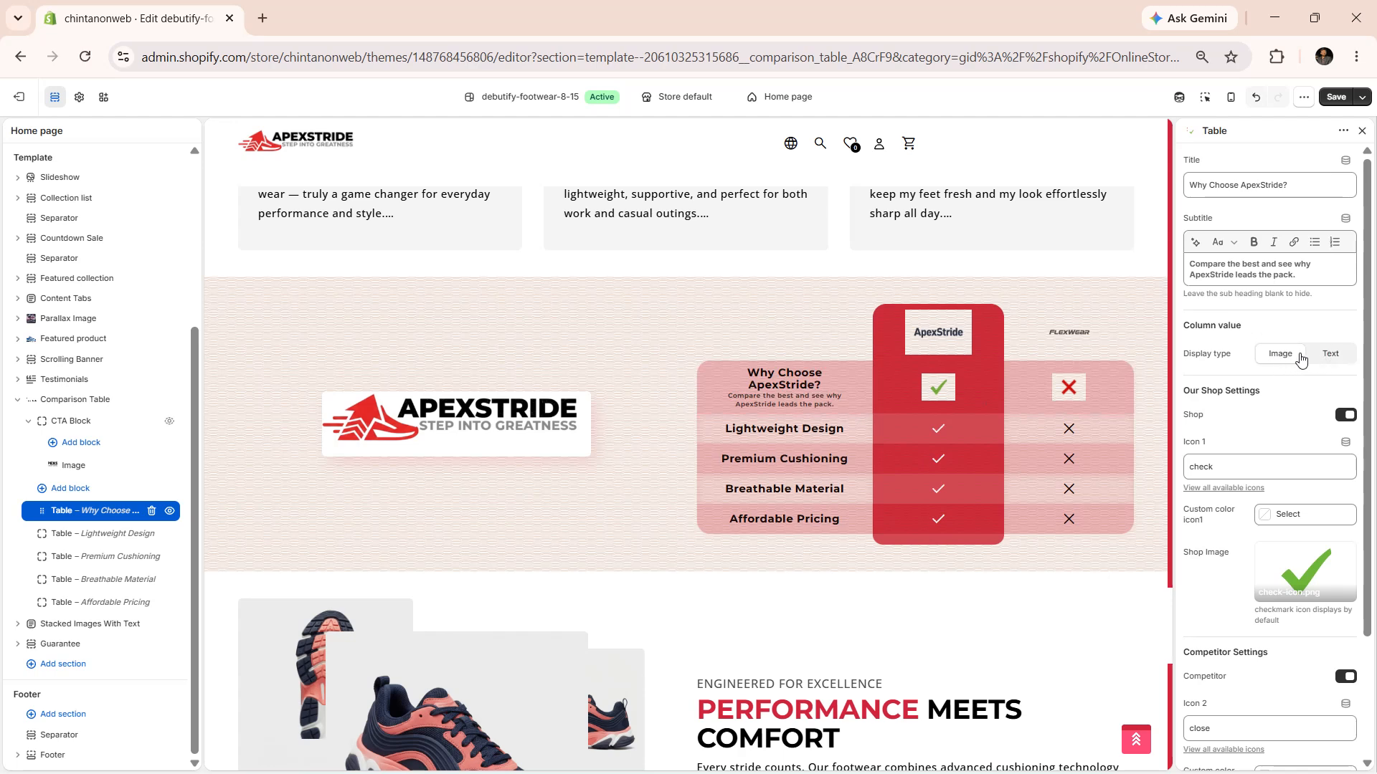
click(1325, 356)
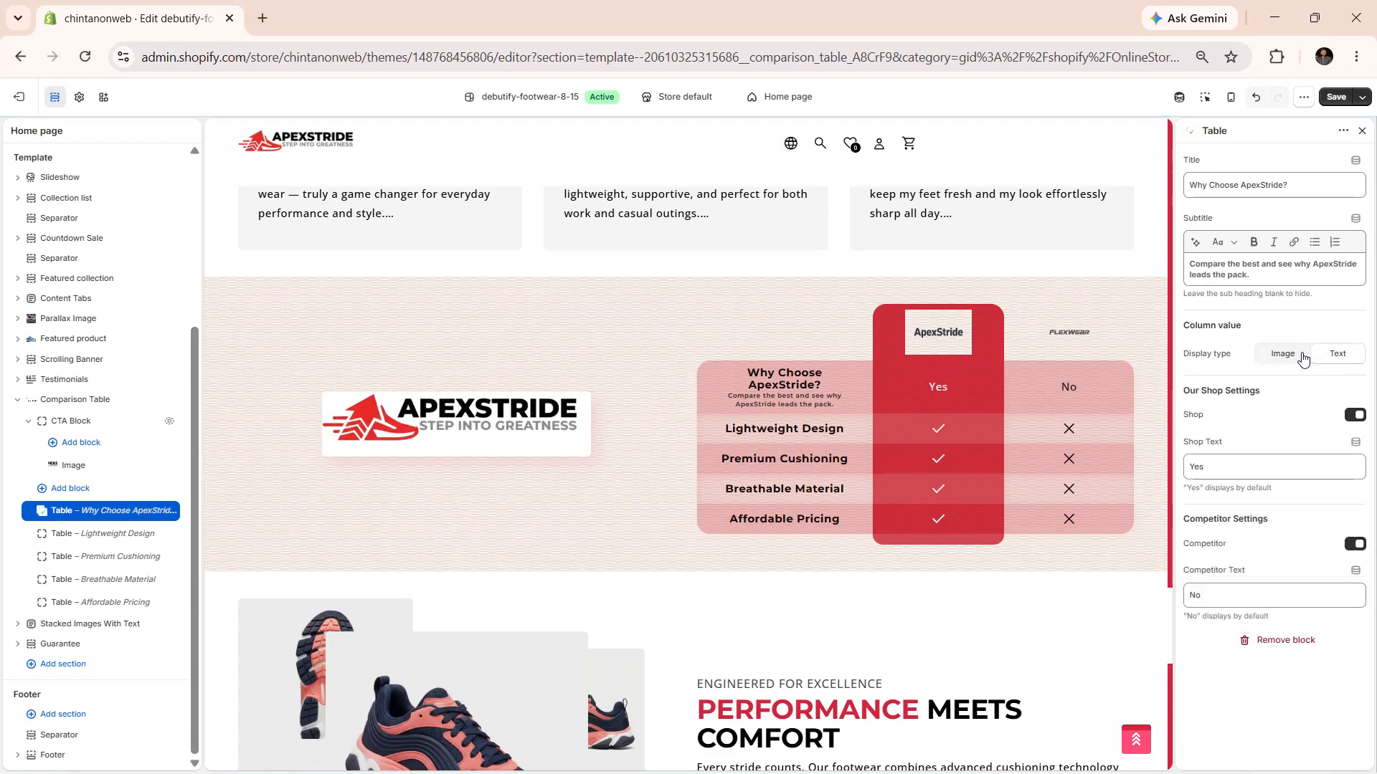
click(1304, 356)
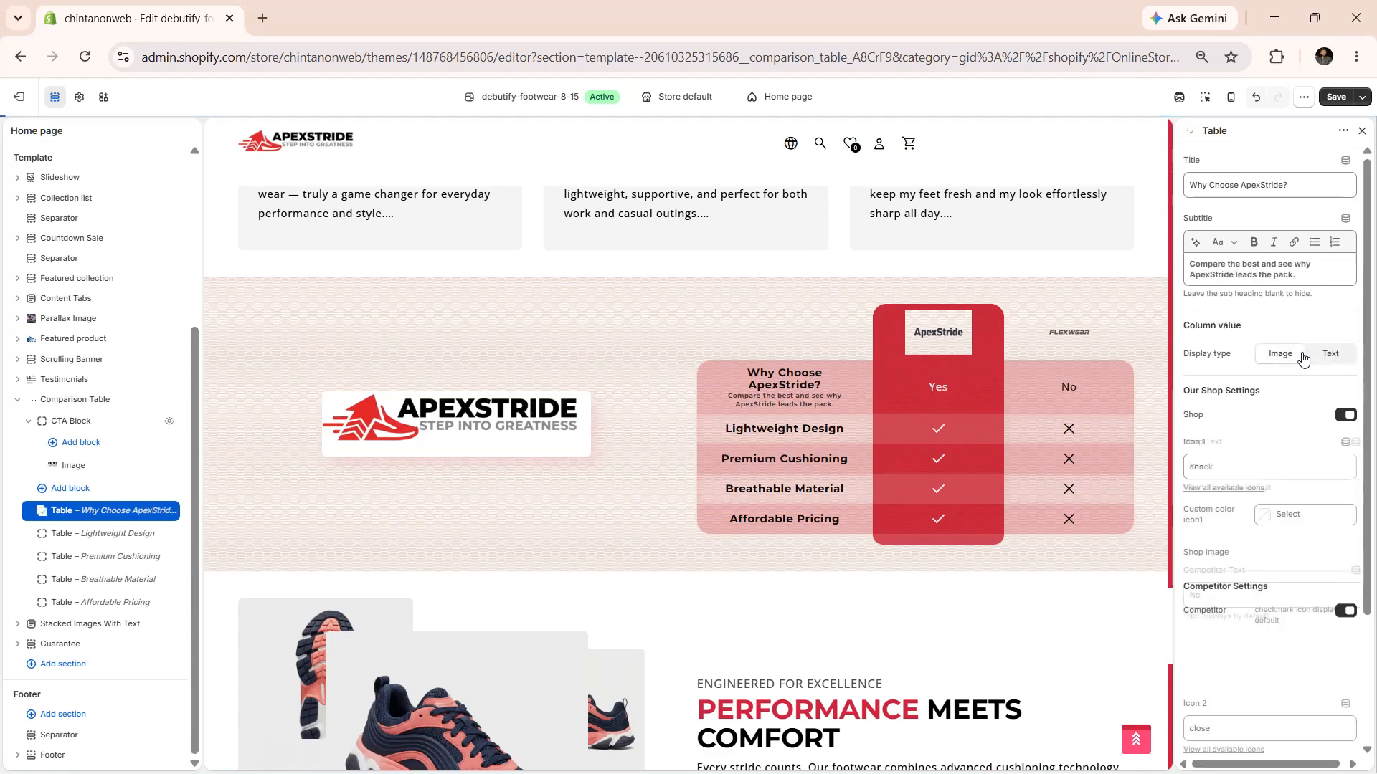
scroll(1302, 358, down, 2)
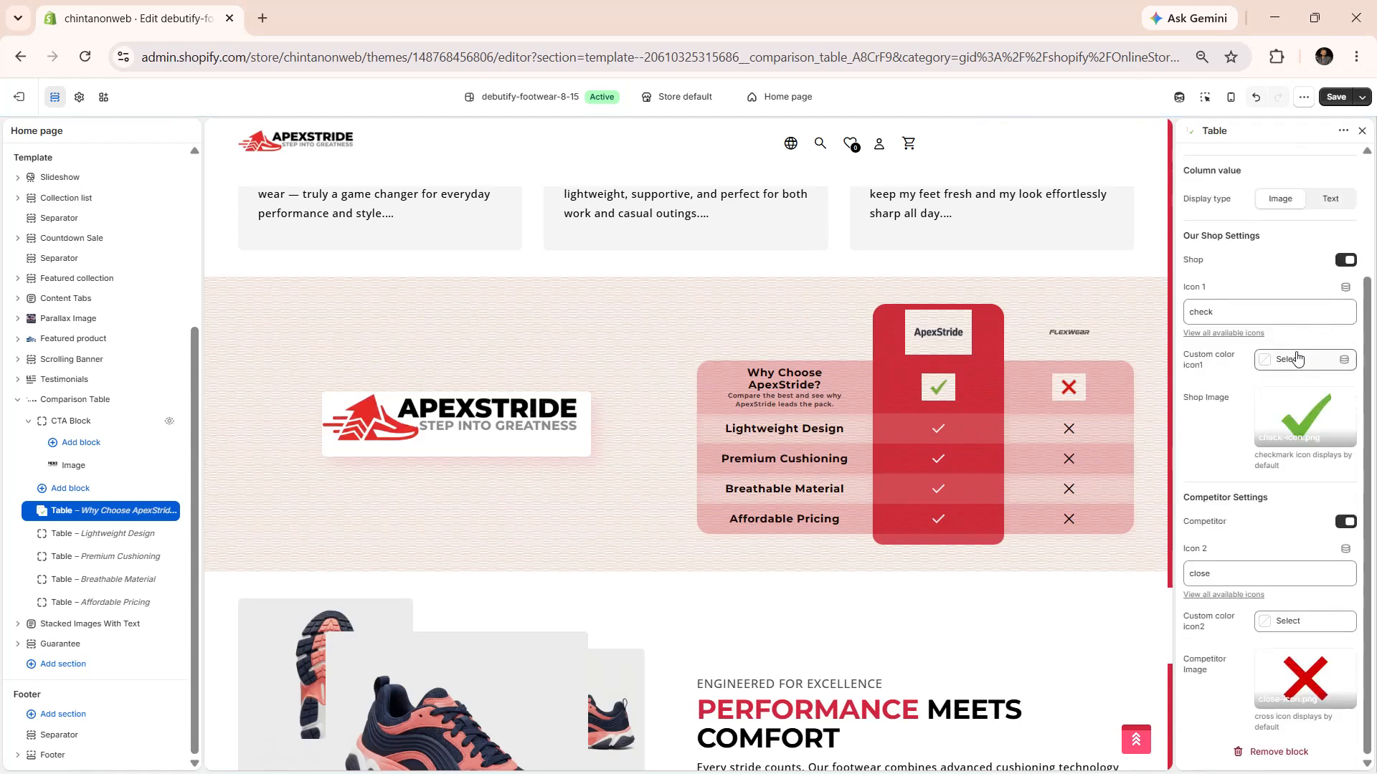
scroll(1265, 367, up, 2)
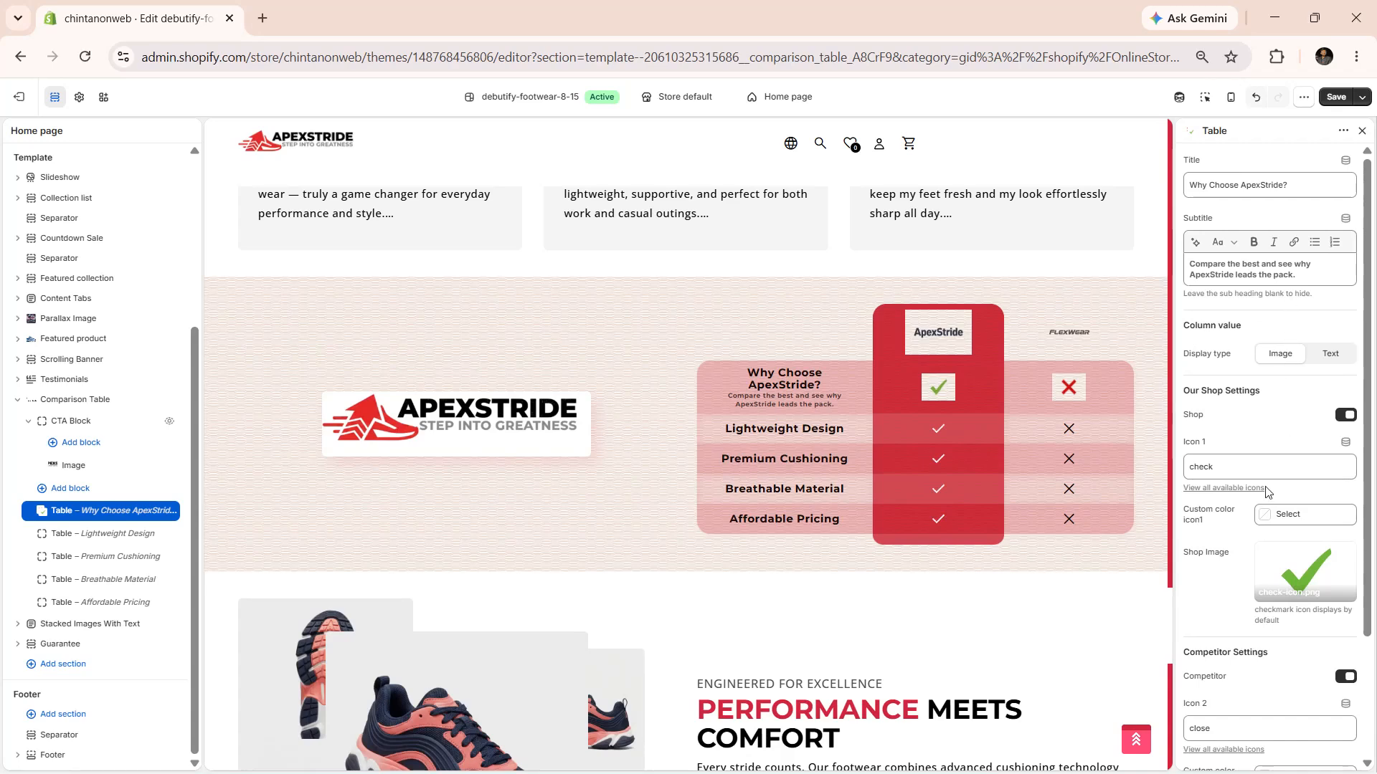
Try hiding and restoring the Shop value in the "Why Choose ApexStride?" block, and check the custom color picker for icon 1
scroll(1262, 494, down, 2)
scroll(1260, 493, up, 2)
click(1346, 416)
click(1348, 415)
click(1269, 523)
click(1269, 523)
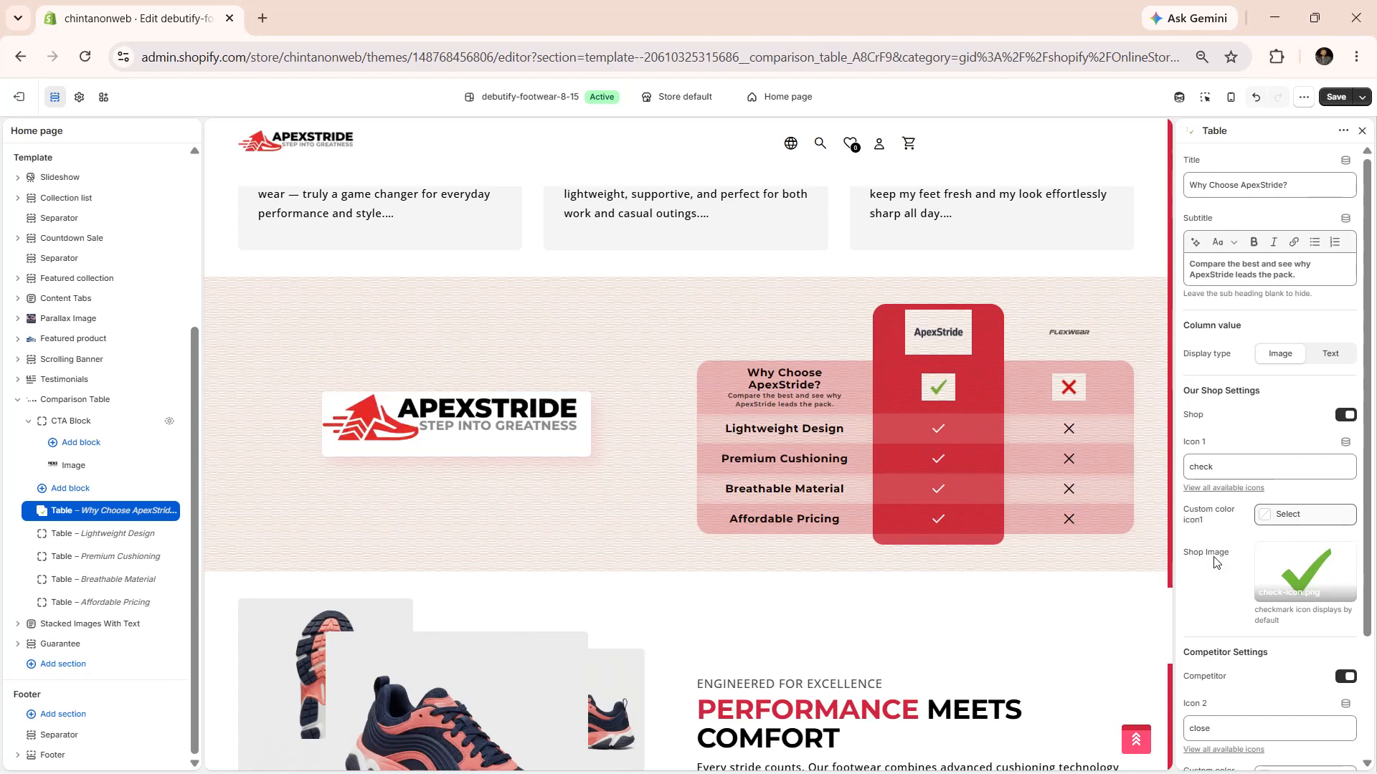
Try switching the Competitor value off and back on, and check the custom color picker for icon 2 without choosing a color
scroll(1214, 561, down, 2)
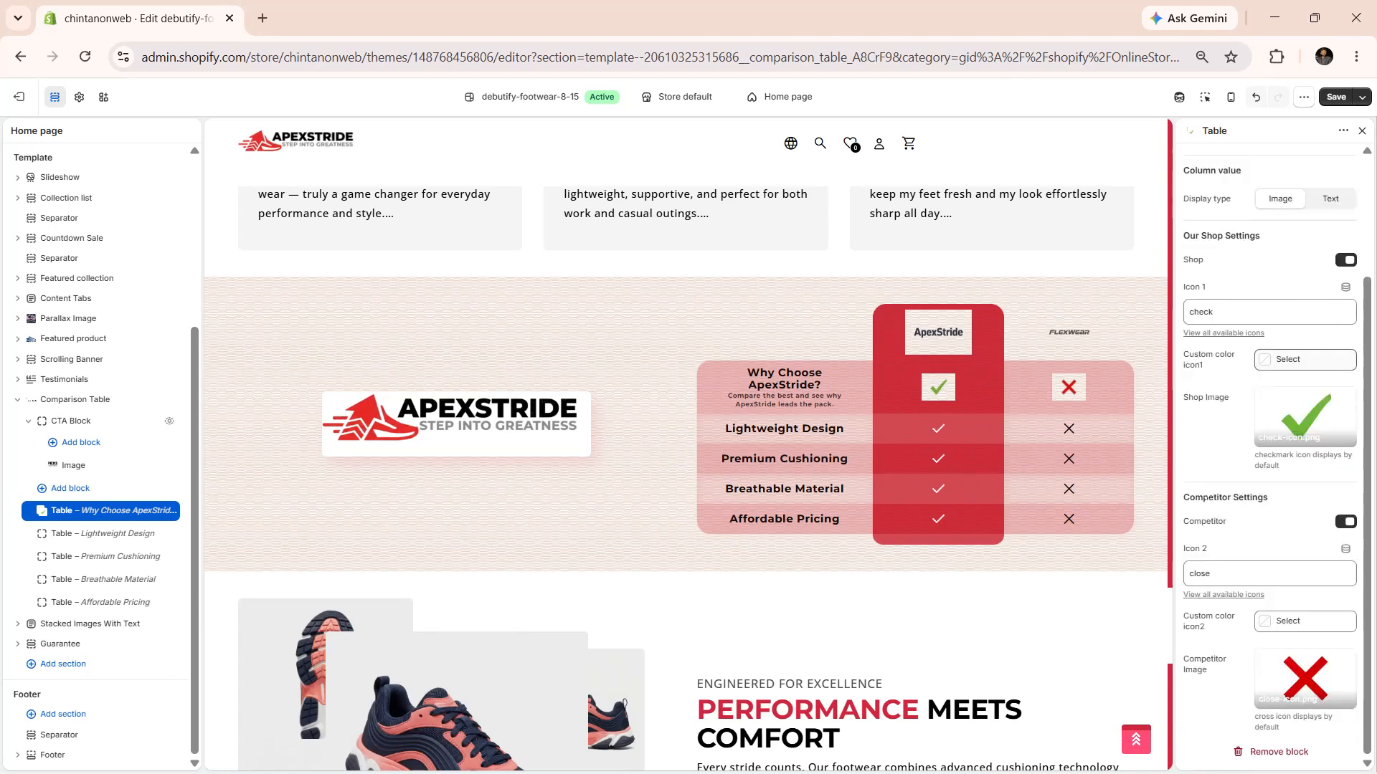
click(1342, 528)
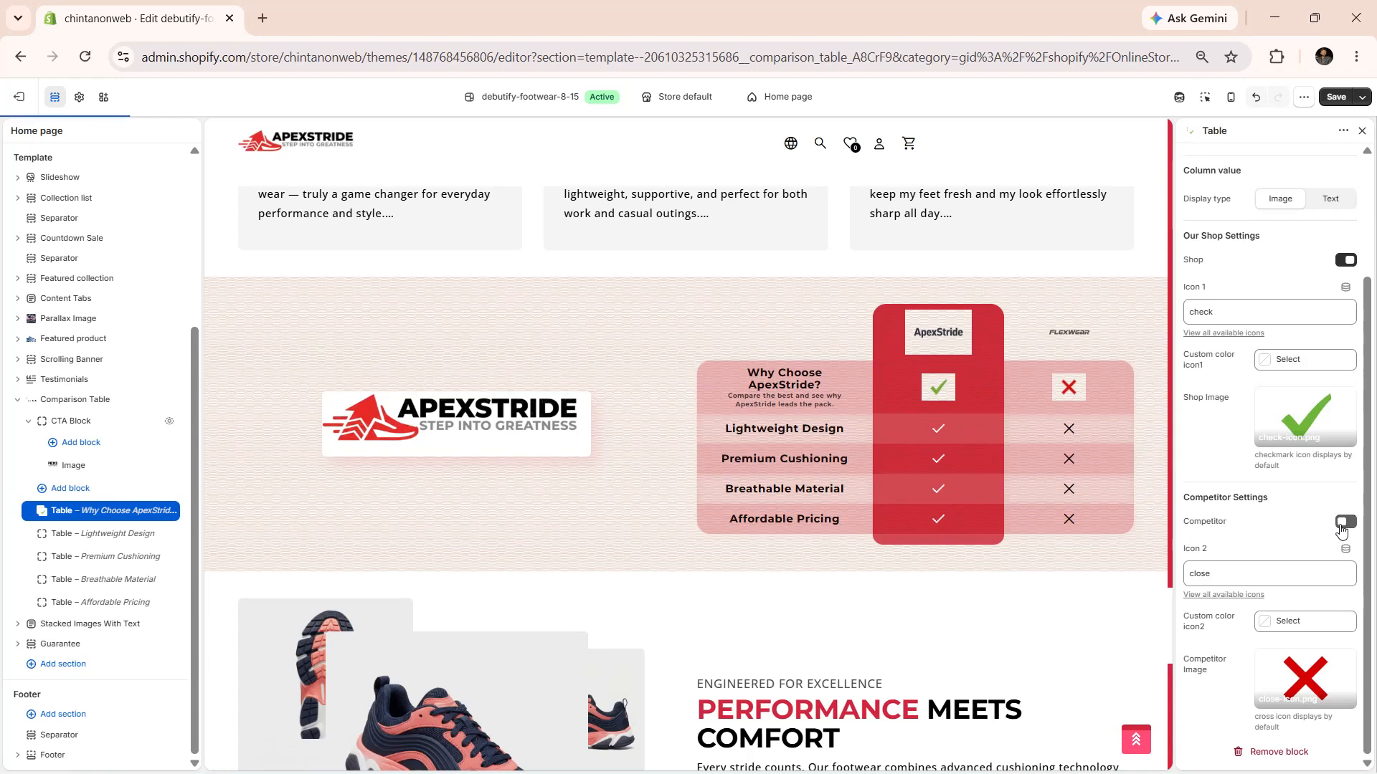
click(1342, 528)
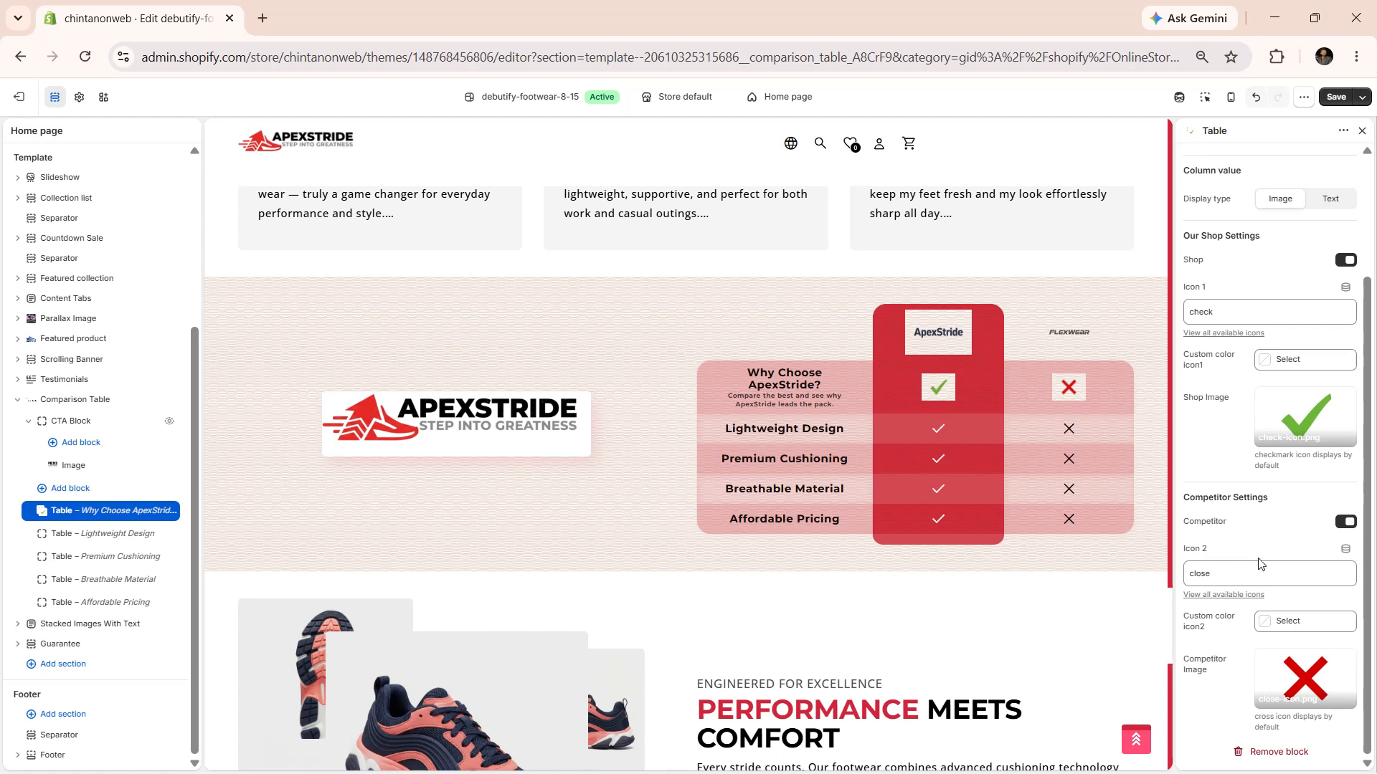
click(1271, 628)
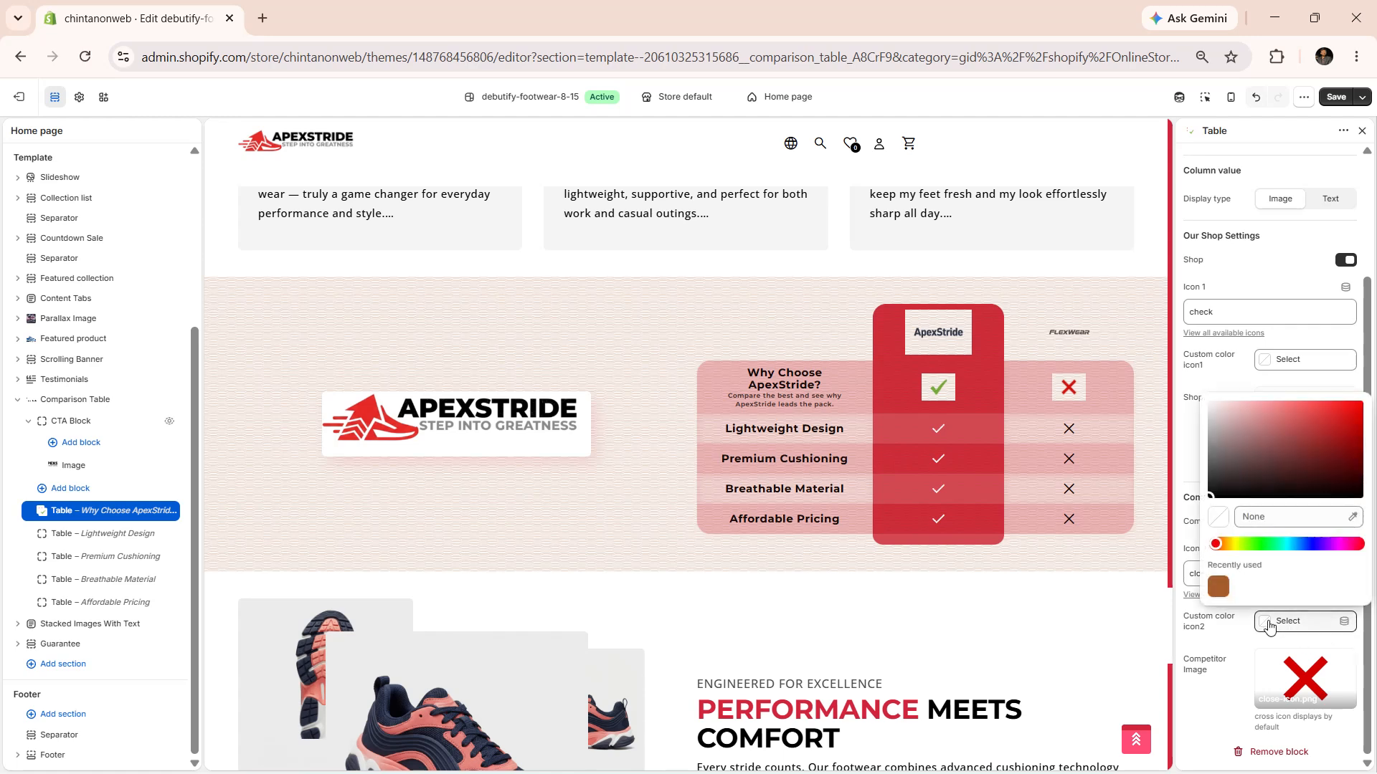
click(1270, 628)
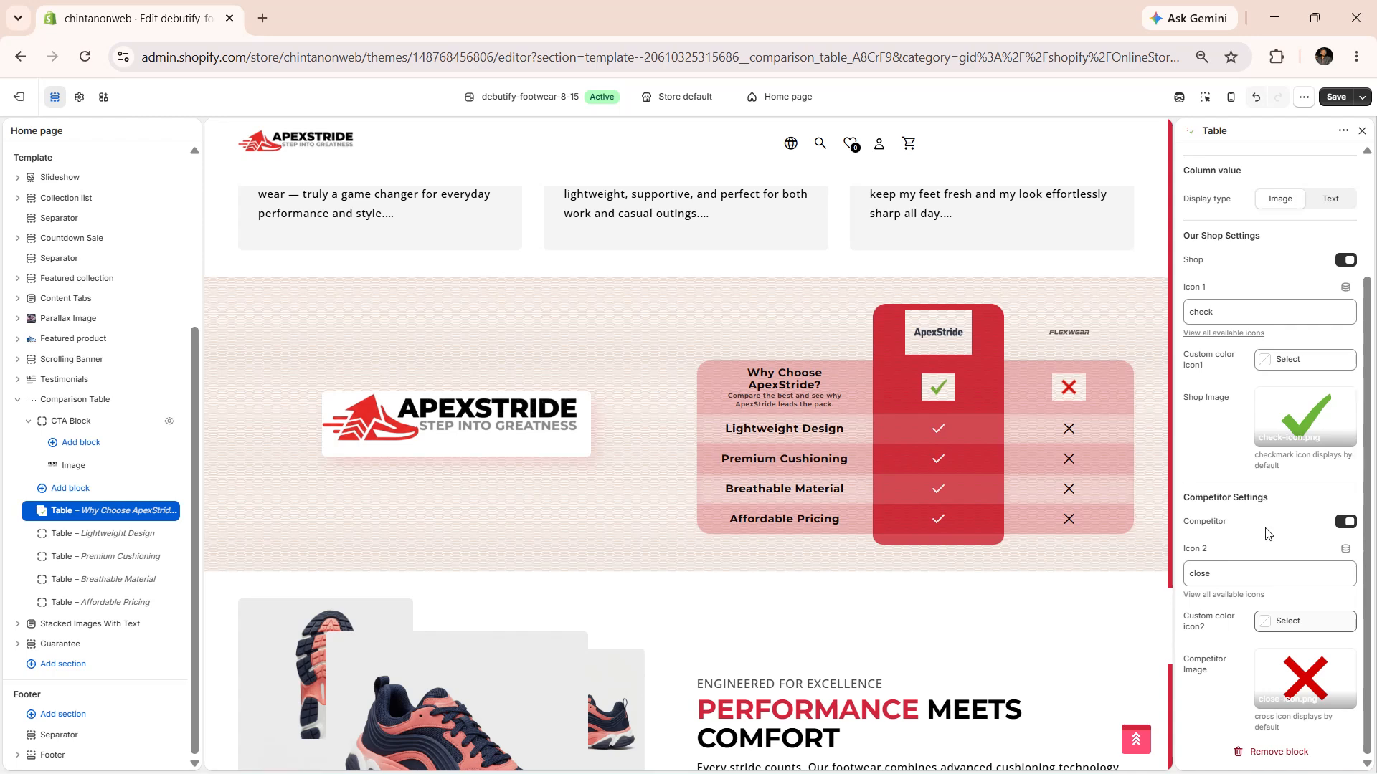
Try the Text display type, switching its Shop and Competitor values off and on in turn, and restore the Image display type
click(1331, 201)
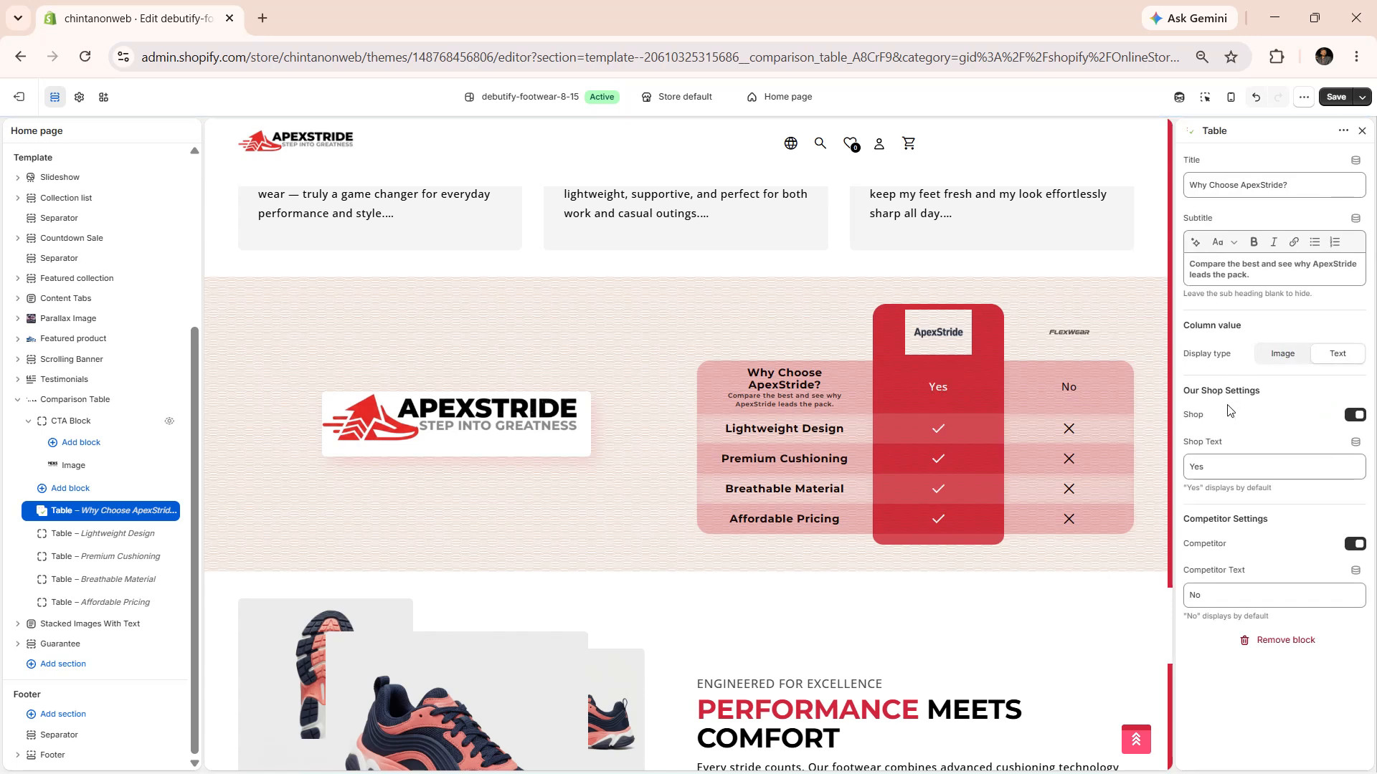
click(1356, 418)
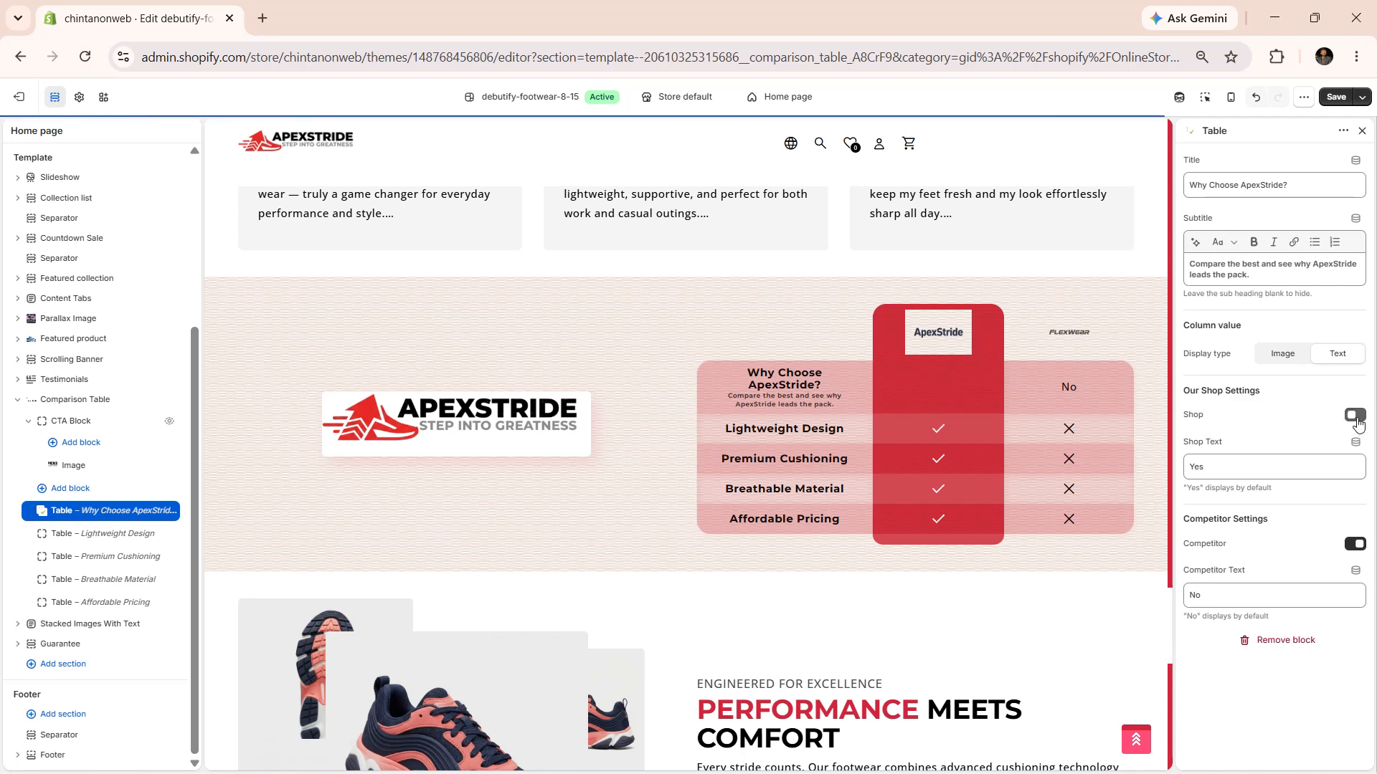
click(1352, 420)
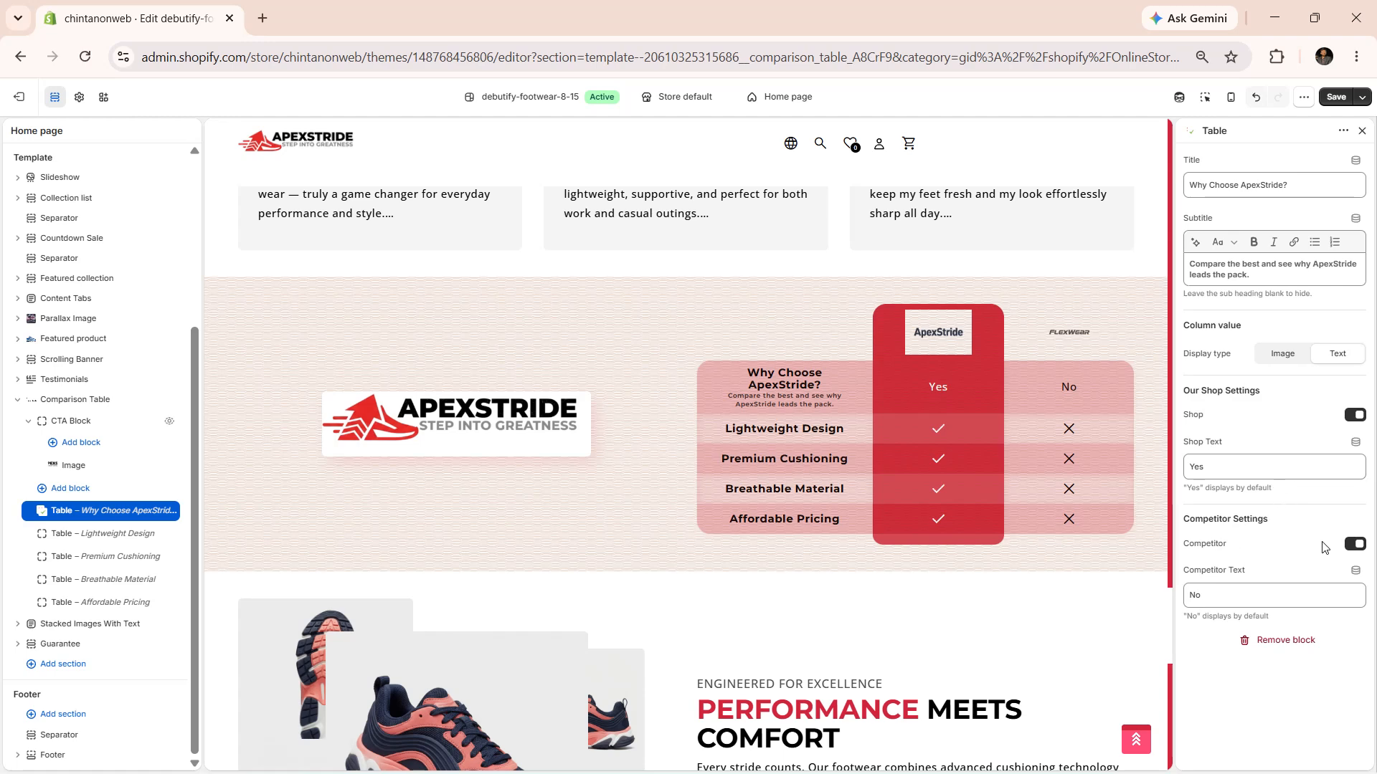
click(1352, 548)
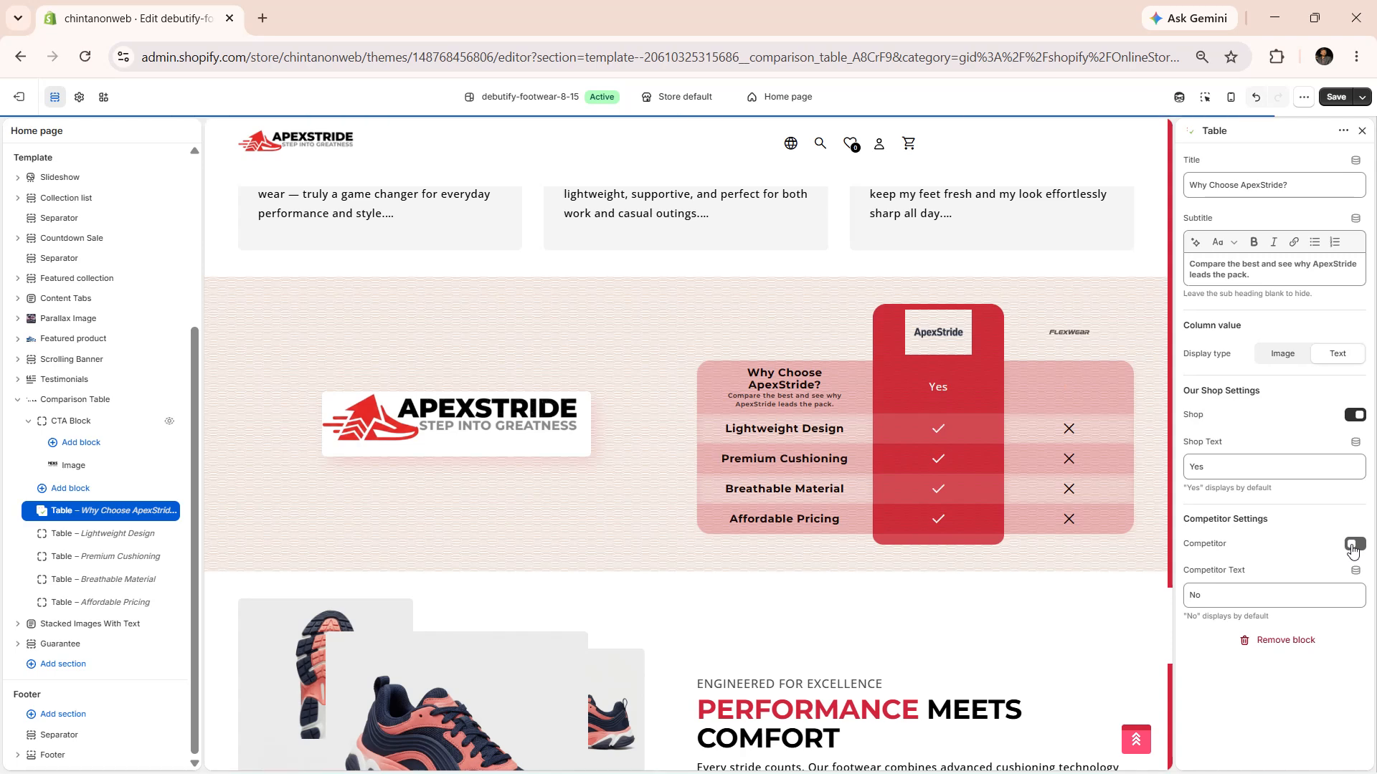
click(1352, 547)
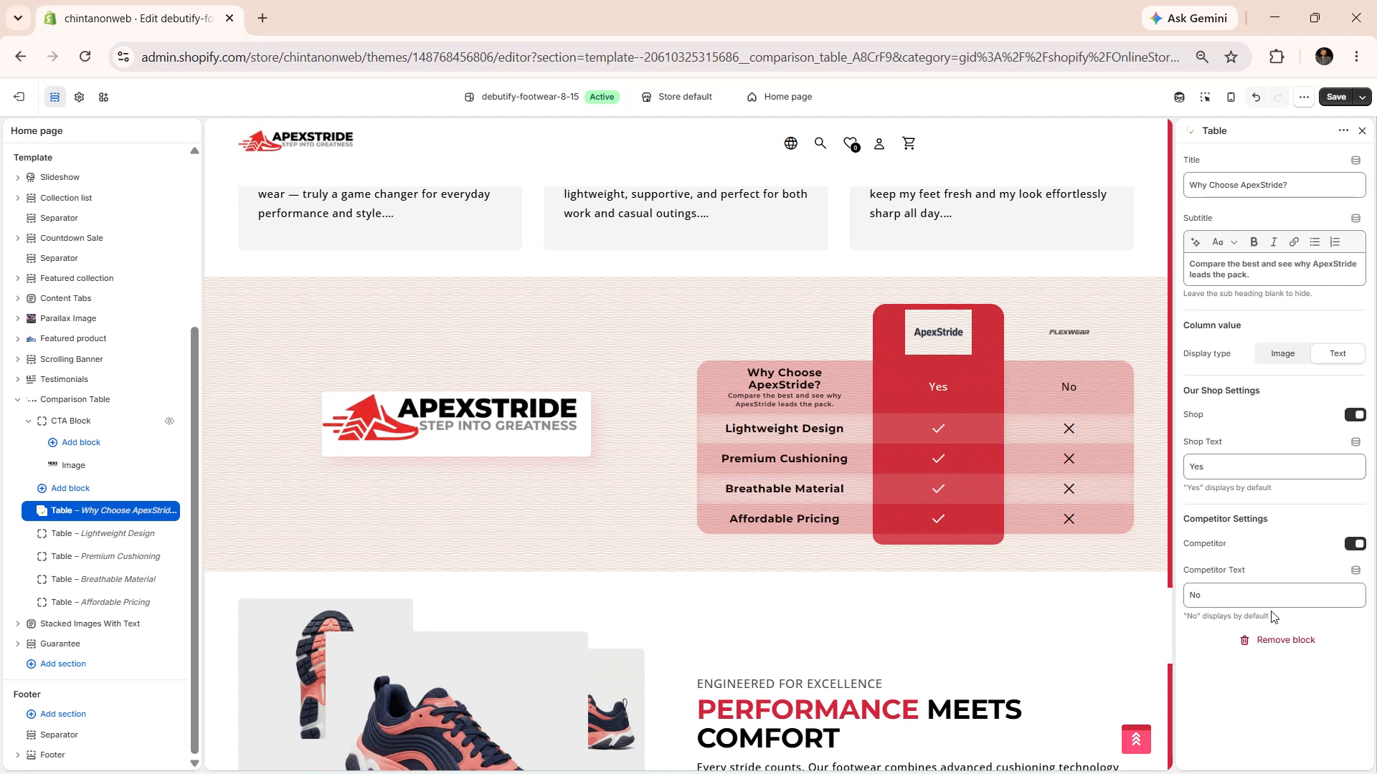
click(1270, 358)
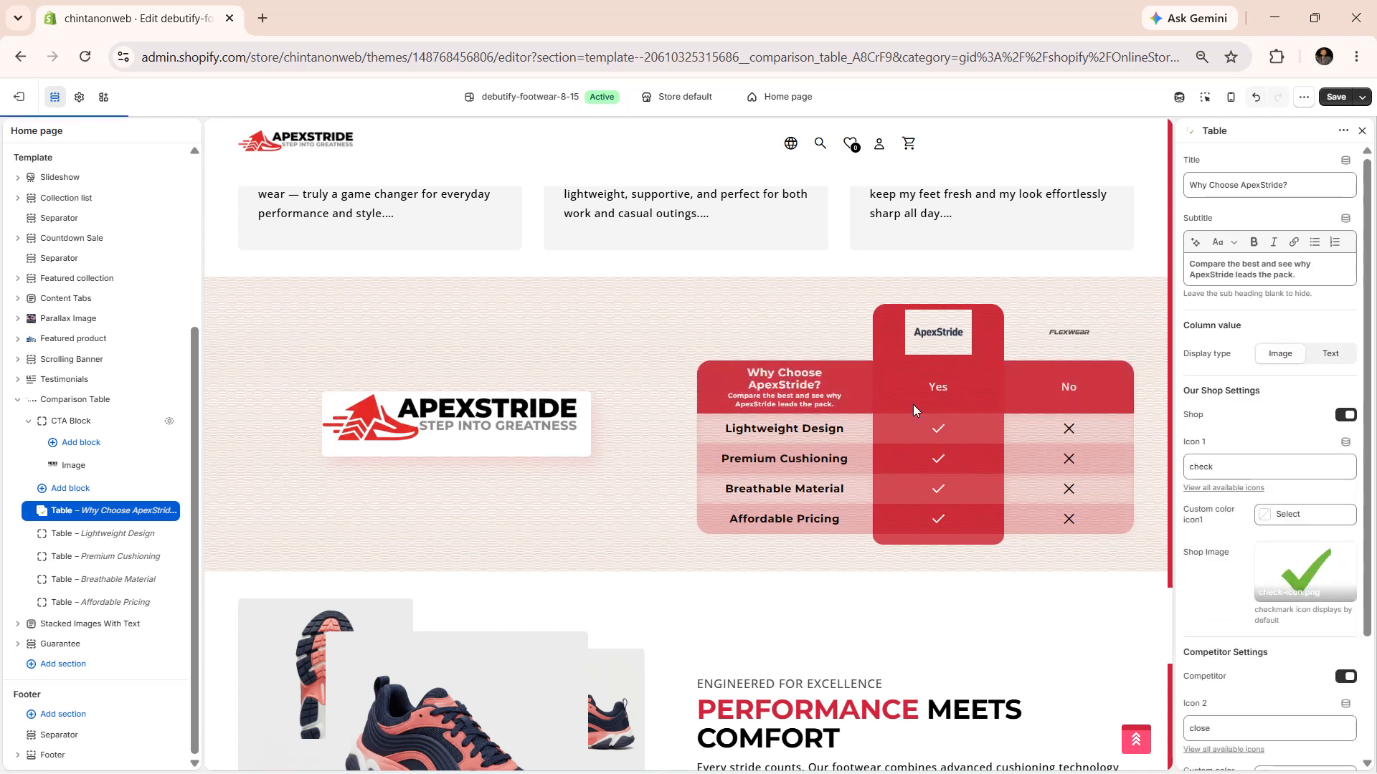